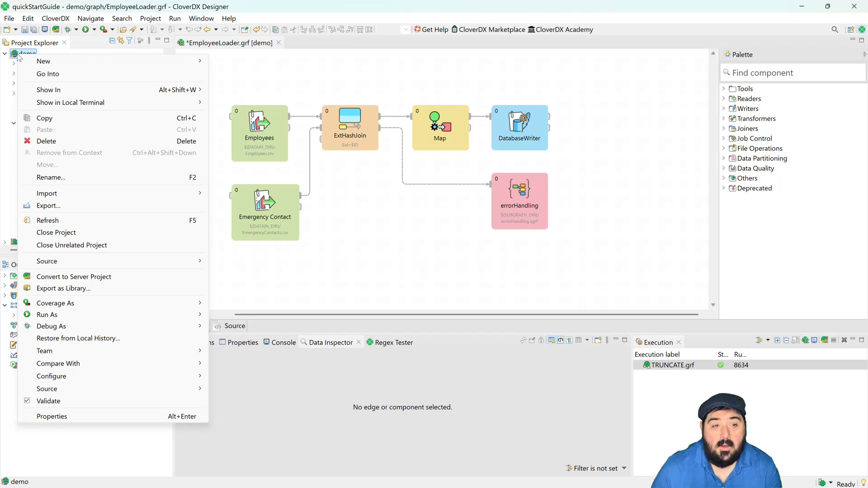
left_click(77, 282)
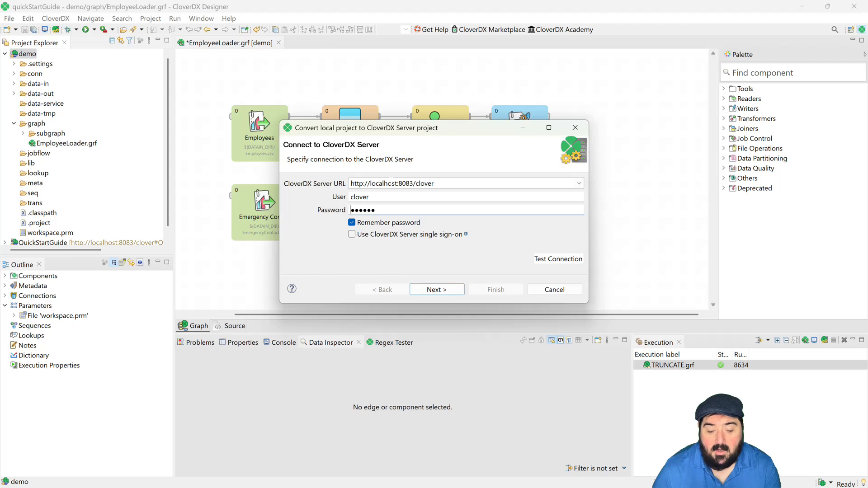
left_click(550, 264)
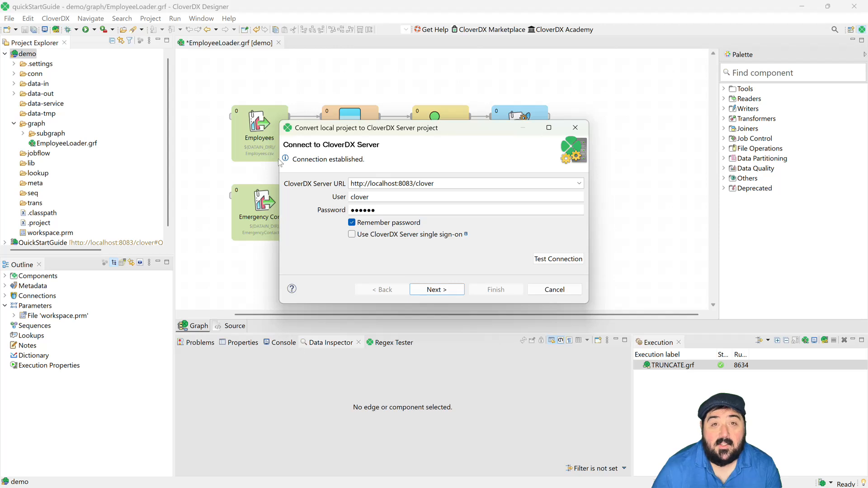
left_click(434, 291)
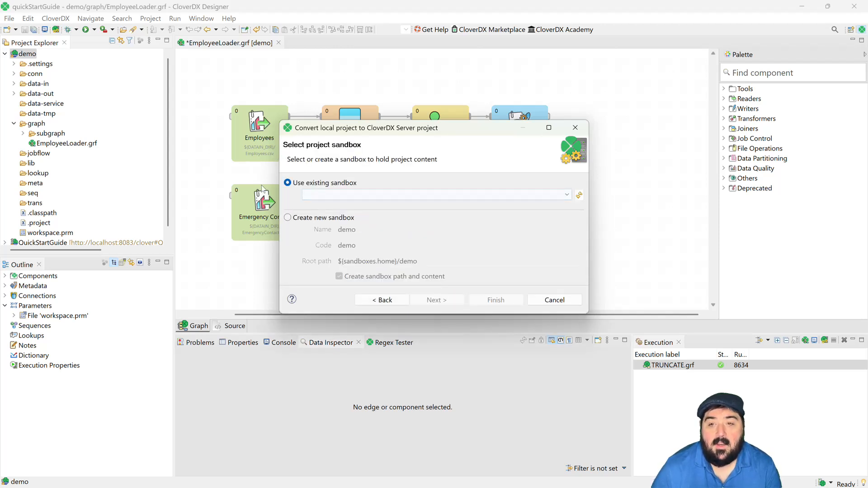
left_click(288, 218)
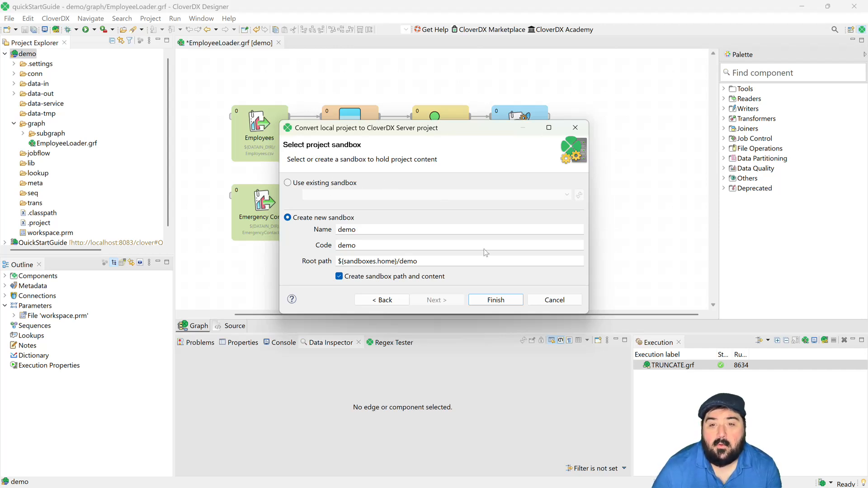
left_click(496, 301)
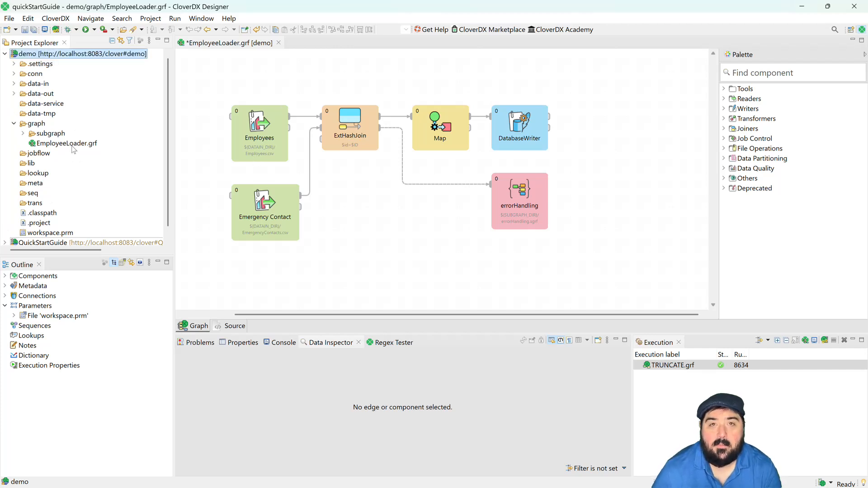
- Go to the CloverDX Server web console from the converted demo project
scroll(71, 145, "up", 1)
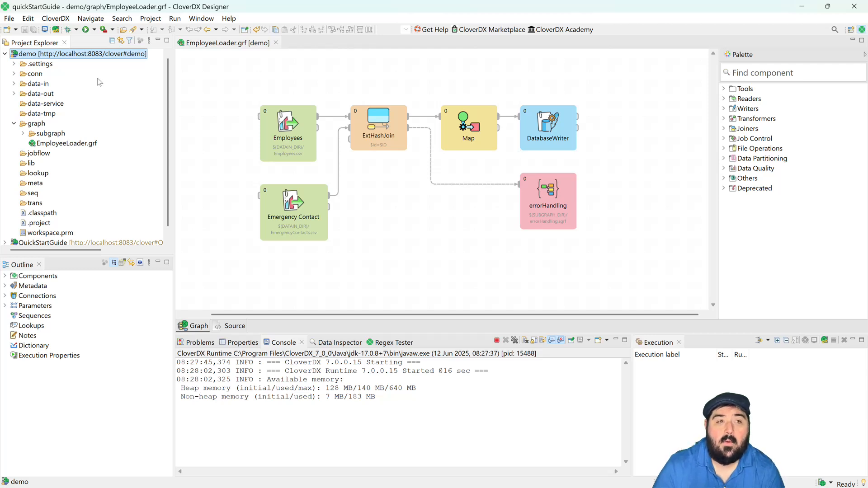
right_click(92, 56)
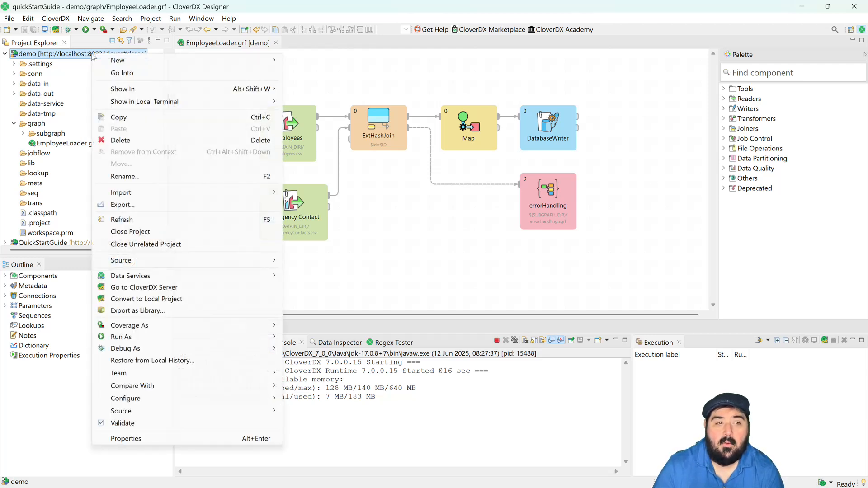
mouse_move(180, 280)
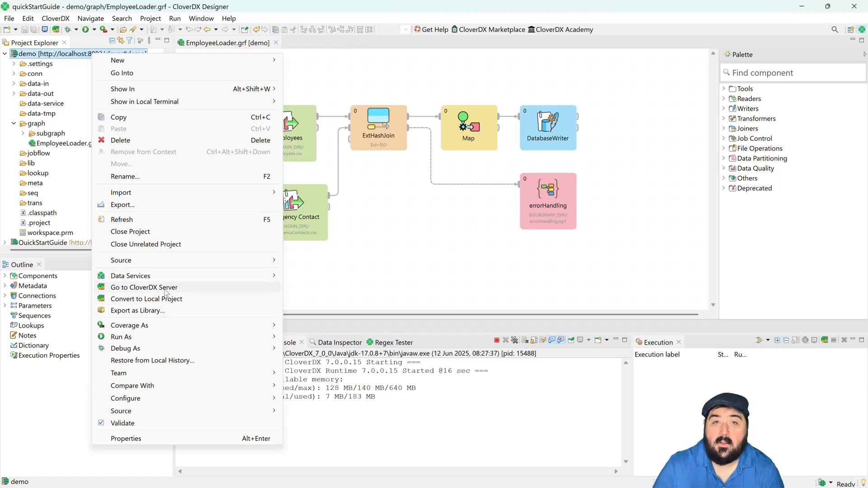
left_click(165, 290)
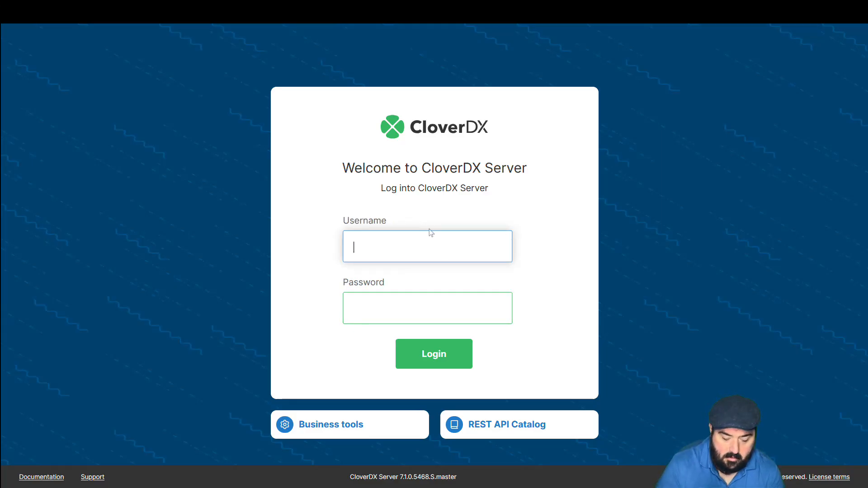
- Log into CloverDX Server with the username clover and the account password
type("clover")
key("Tab")
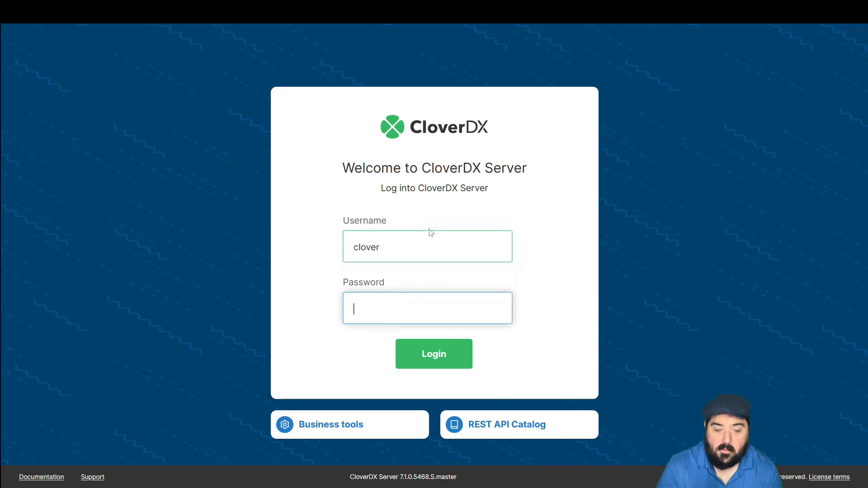
type("clover")
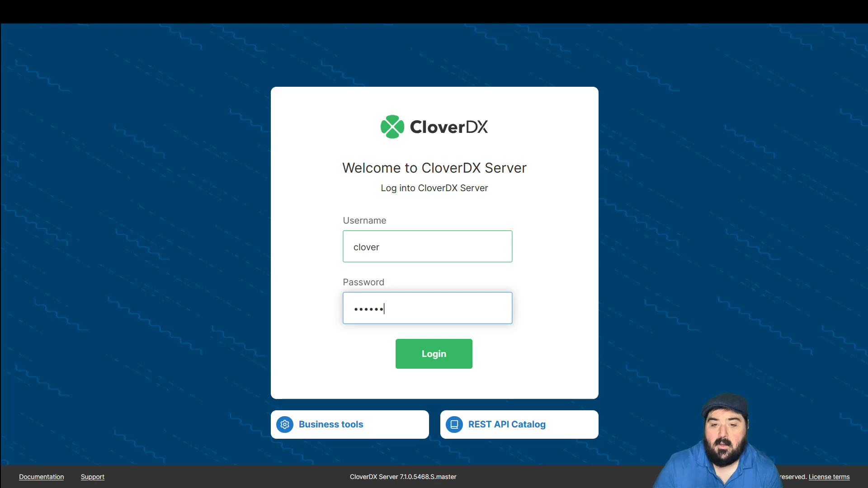
key("Return")
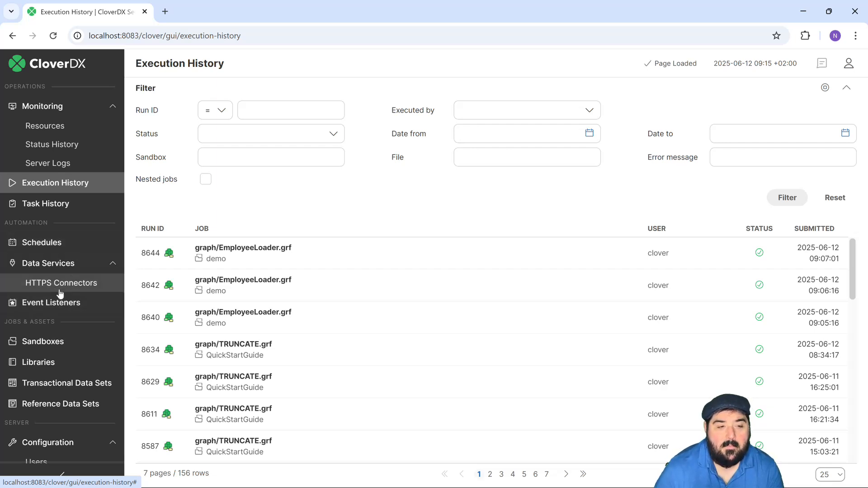
- Switch to the CloverDX Marketplace page and browse the downloadable libraries it offers
scroll(55, 285, "down", 3)
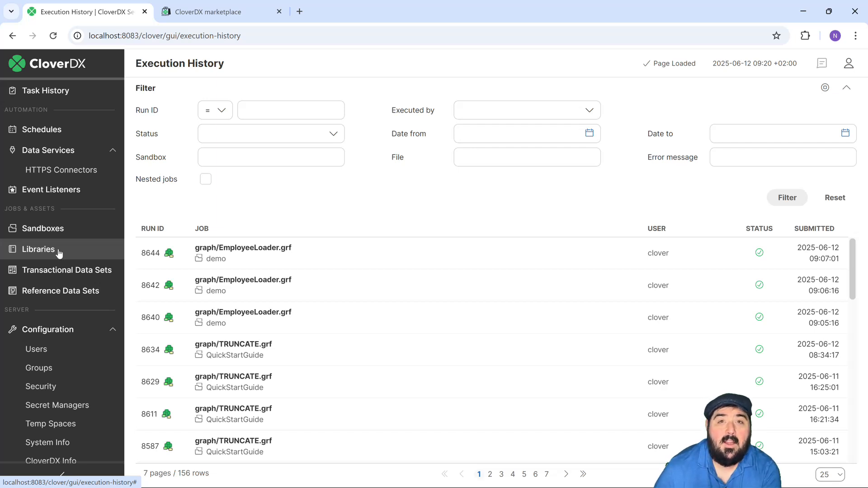
left_click(214, 12)
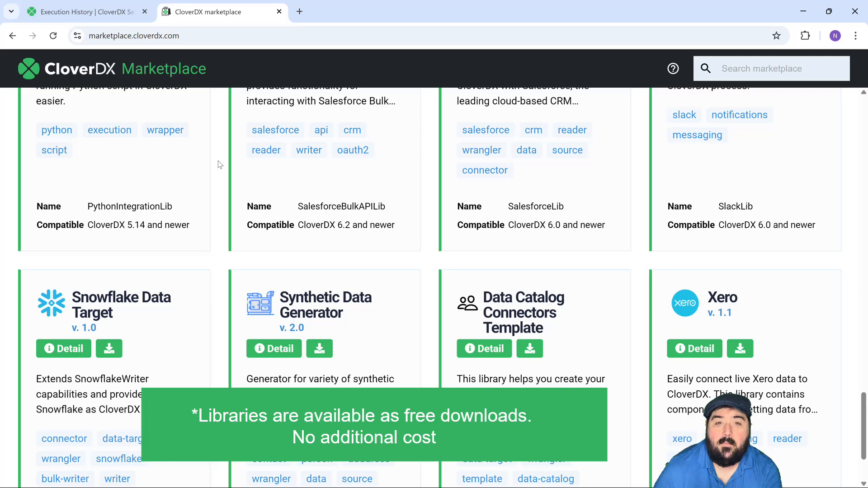
scroll(248, 208, "up", 5)
scroll(248, 208, "up", 5)
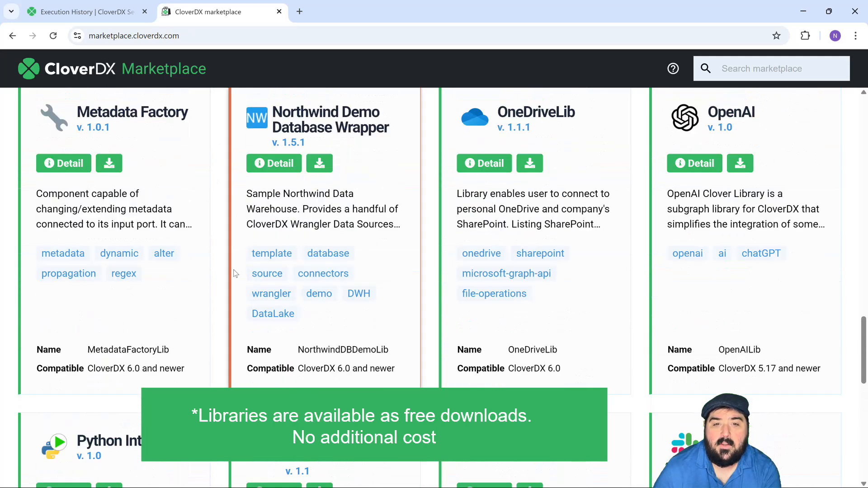
scroll(333, 258, "up", 6)
scroll(373, 284, "up", 12)
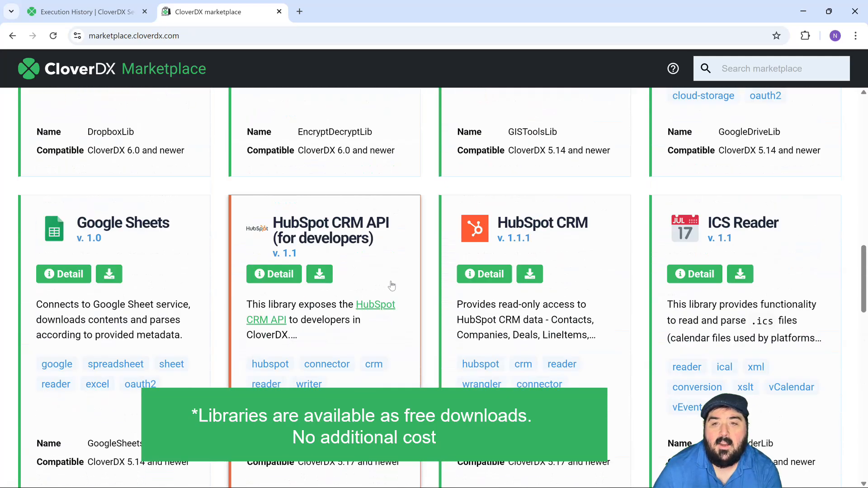
scroll(174, 263, "up", 8)
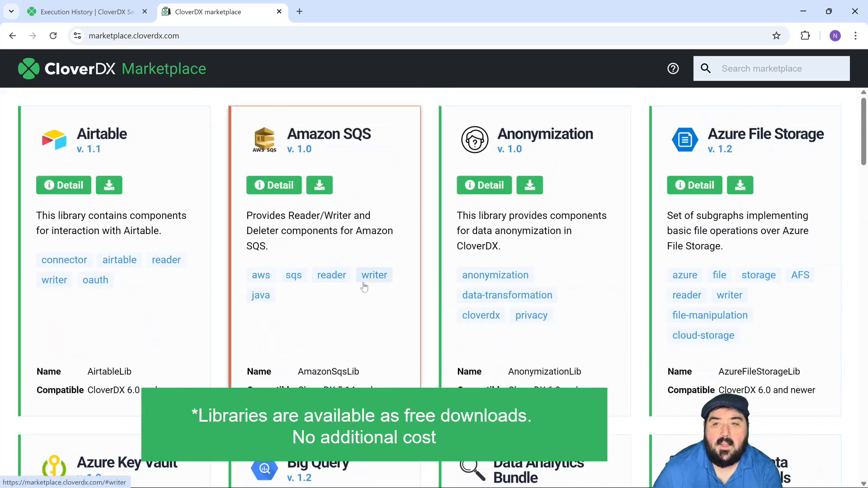
scroll(386, 302, "down", 5)
scroll(360, 315, "down", 5)
scroll(360, 316, "down", 4)
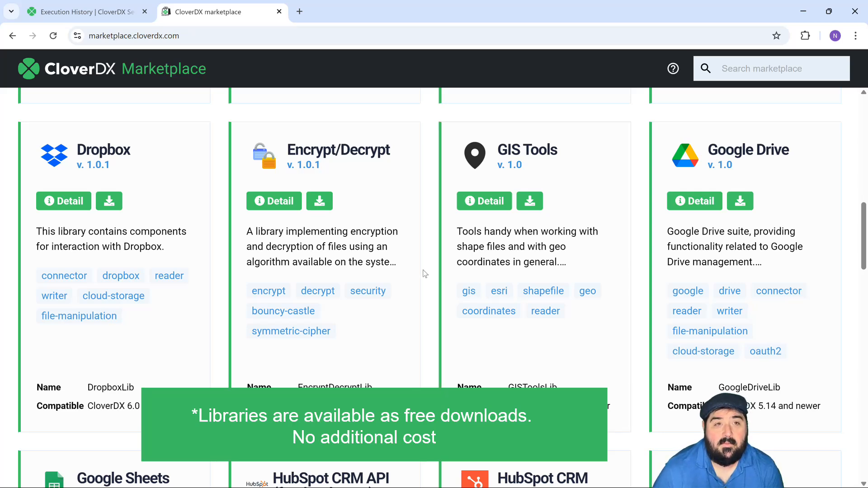
- Return to the CloverDX Server console and show EmployeeLoader.grf from the demo sandbox's graph folder in the Job Inspector
left_click(96, 12)
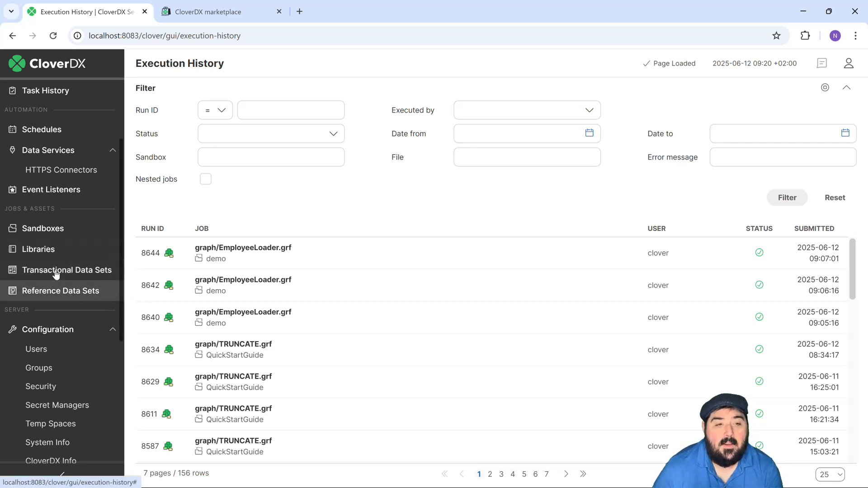
left_click(39, 232)
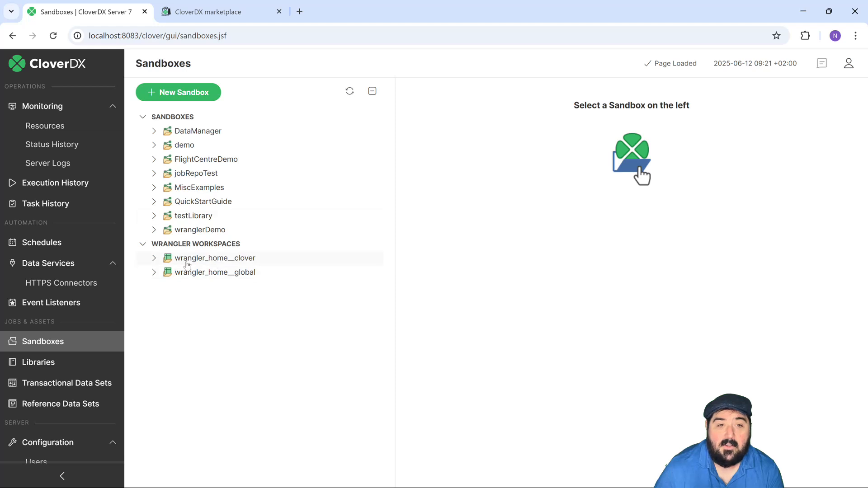
left_click(154, 145)
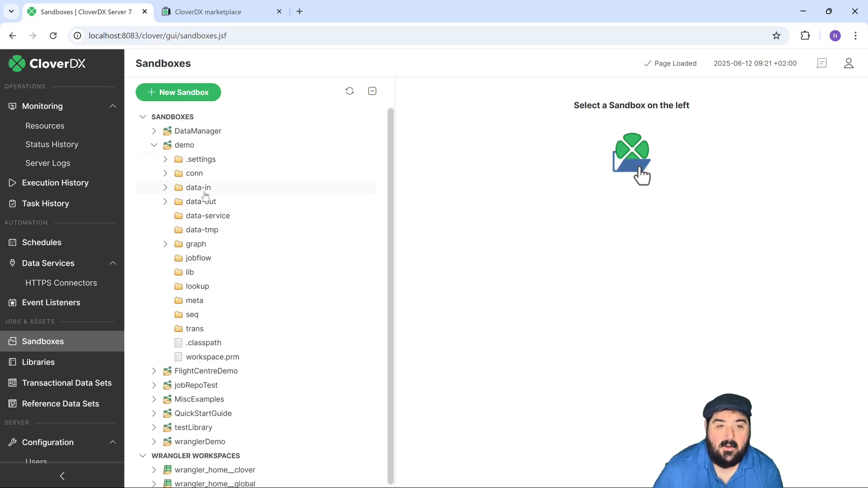
left_click(165, 244)
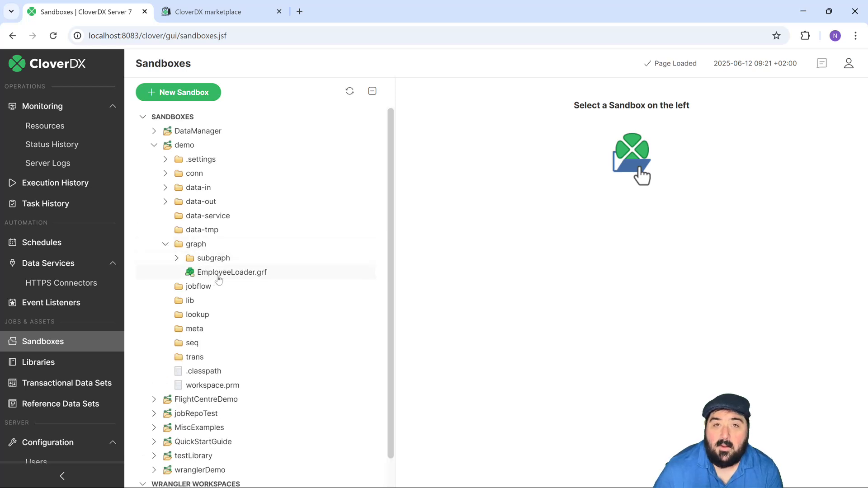
left_click(219, 276)
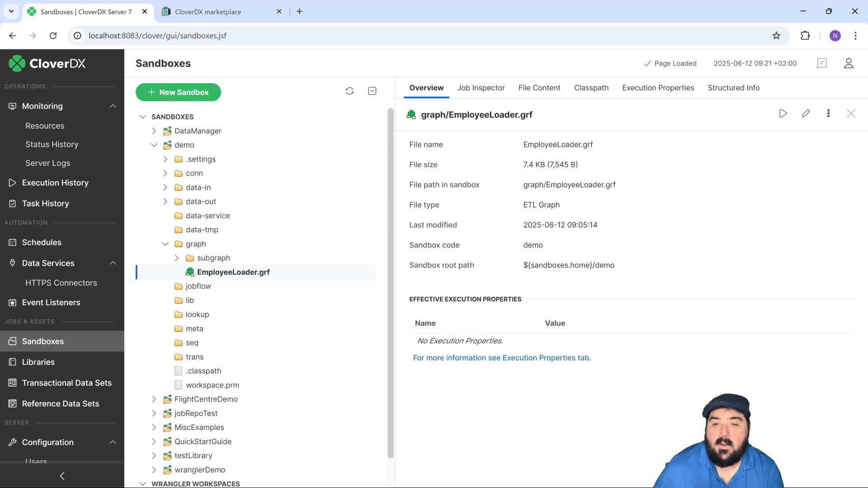
left_click(492, 94)
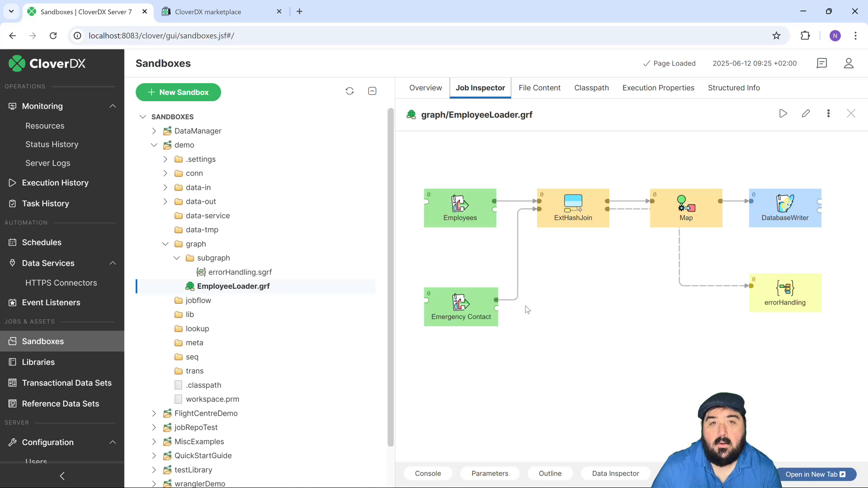
- Switch to CloverDX Designer, move the errorHandling component directly below Map, and save the EmployeeLoader graph
mouse_move(555, 485)
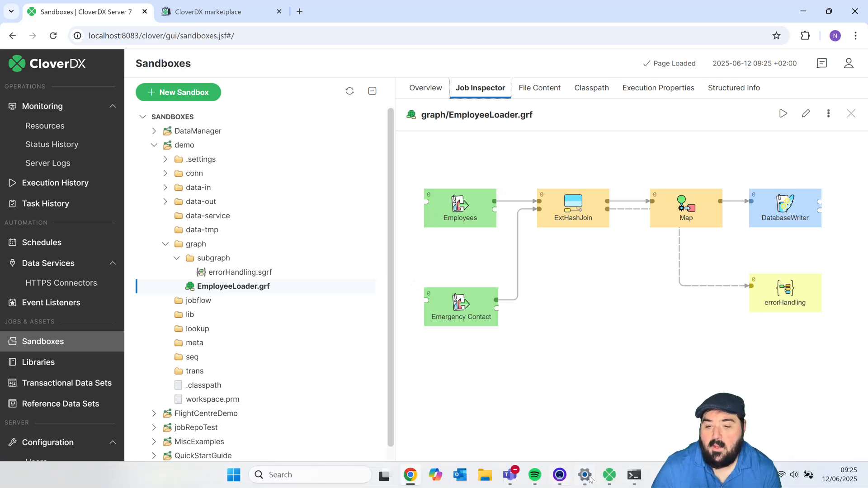
left_click(610, 475)
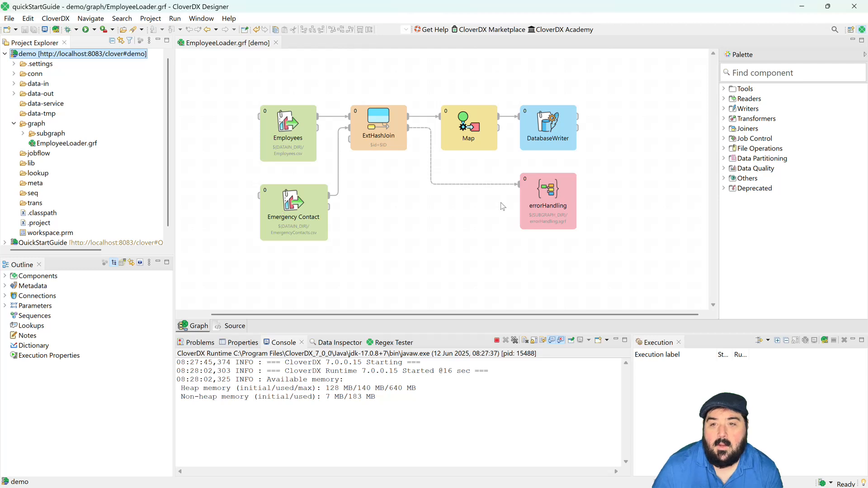
left_click_drag(555, 204, 471, 205)
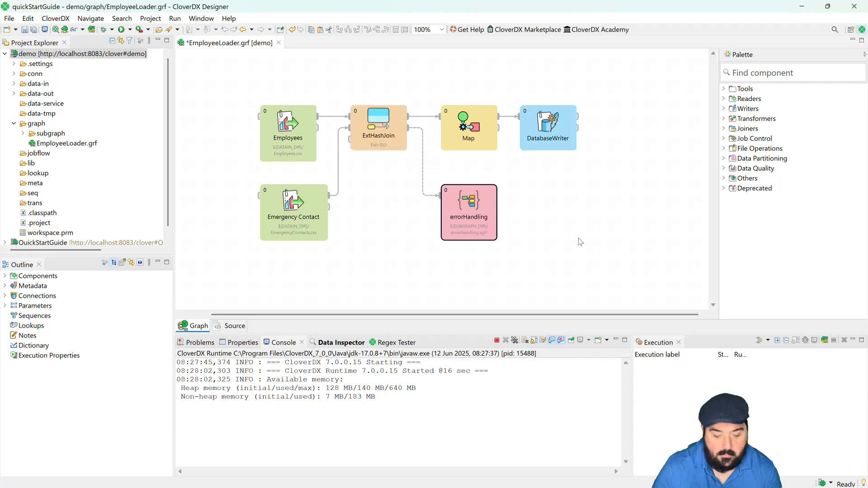
key("ctrl+s")
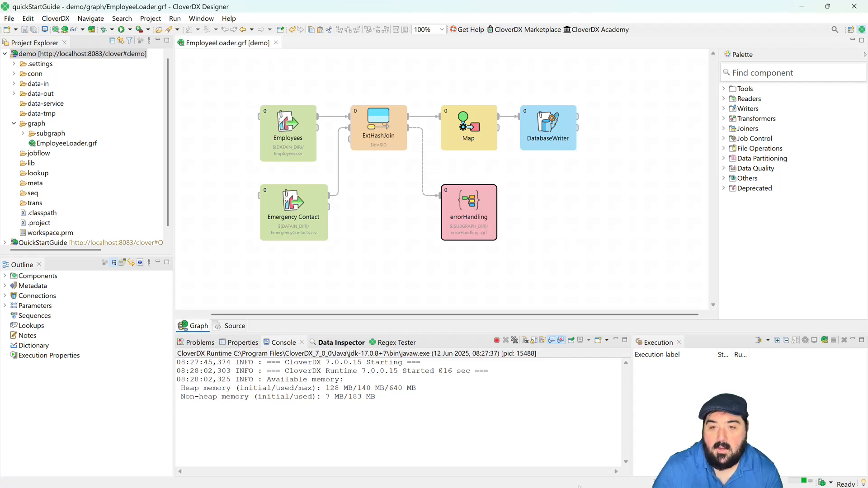
- Switch back to the CloverDX Server console and refresh the sandbox tree to check the EmployeeLoader.grf layout
mouse_move(585, 486)
left_click(411, 475)
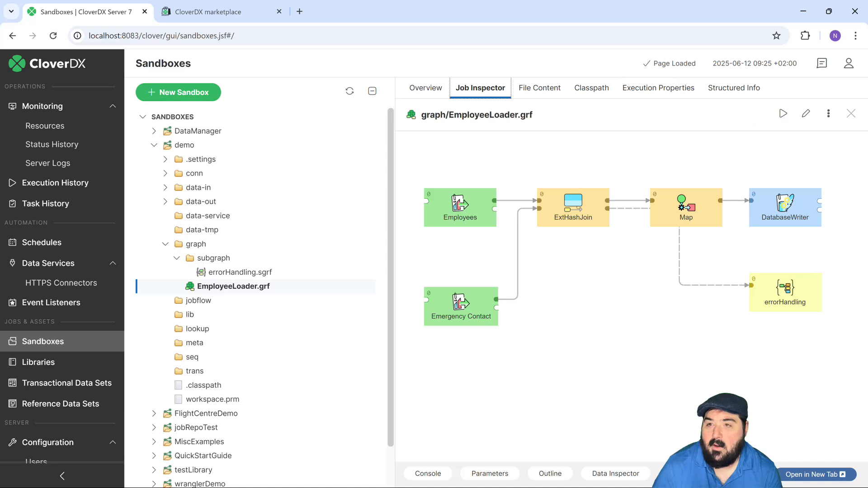
left_click(350, 92)
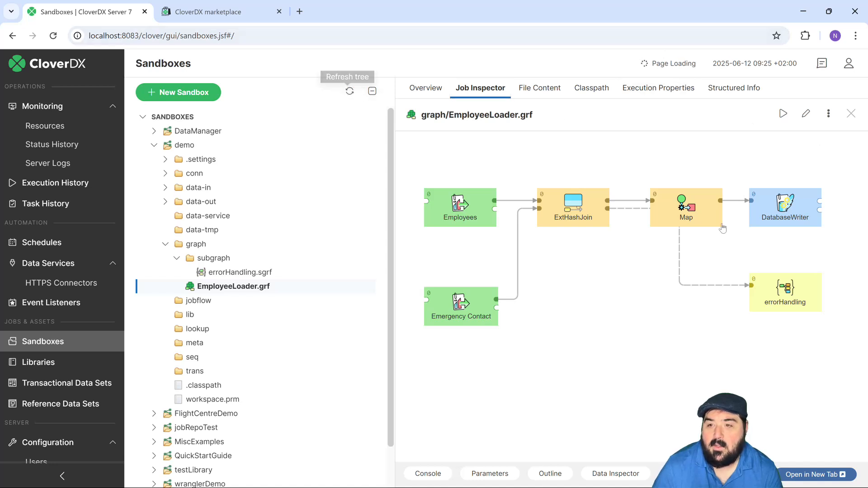
left_click_drag(704, 343, 586, 338)
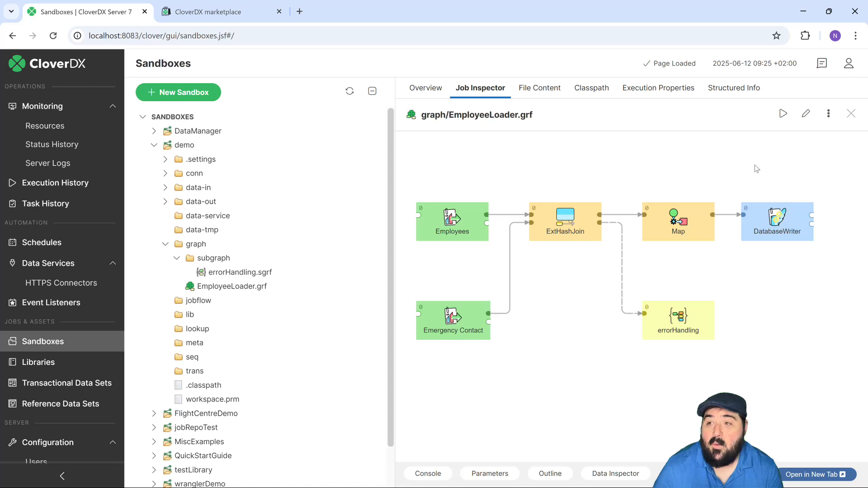
- Run EmployeeLoader.grf on the server with Data Inspector enabled and check its entry in the execution history
left_click(783, 114)
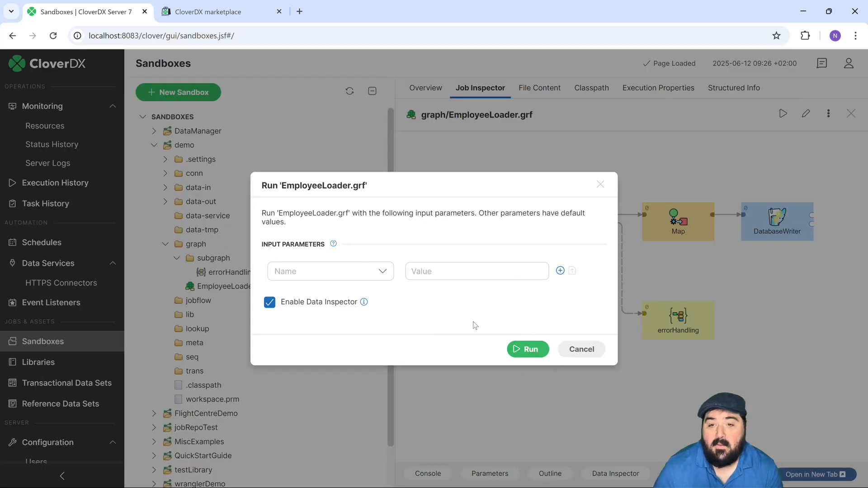
left_click(525, 350)
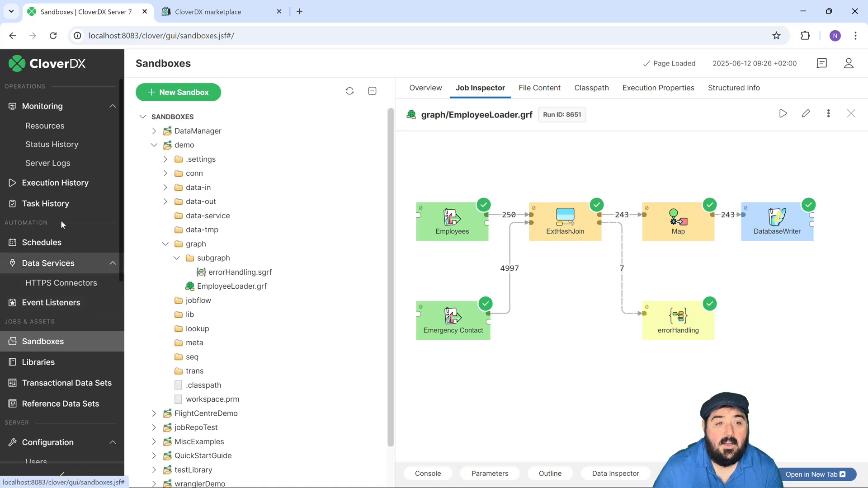
left_click(59, 183)
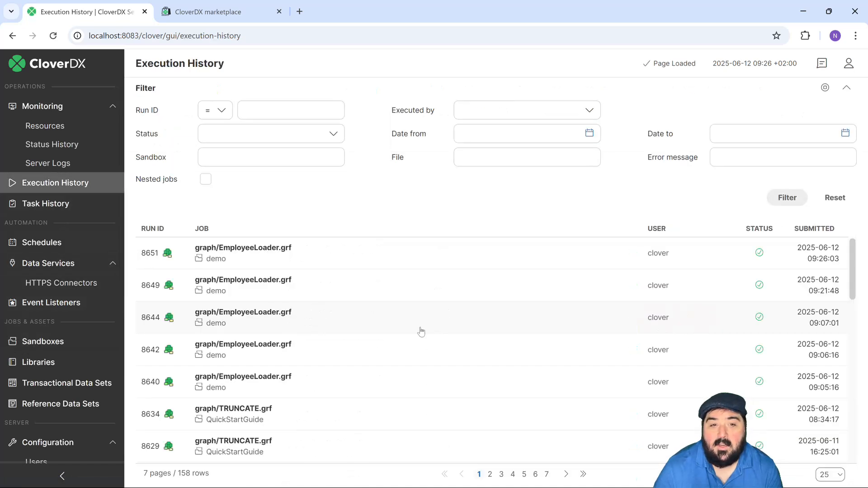
mouse_move(813, 266)
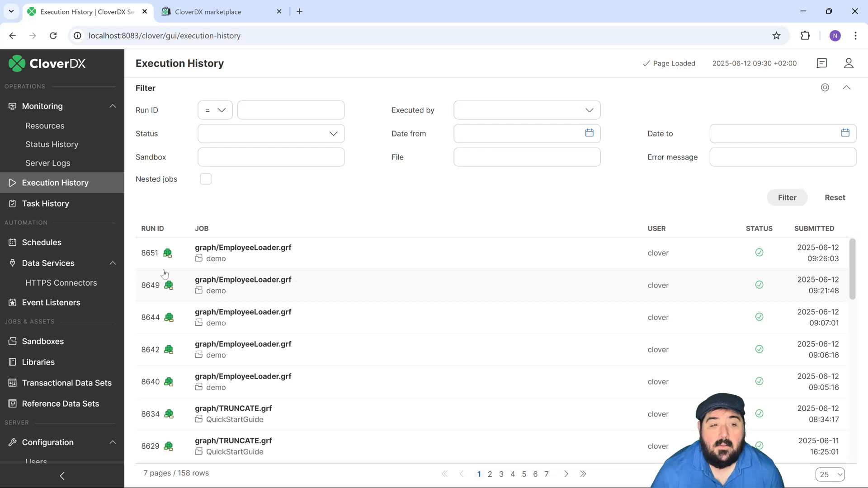
- Start a new schedule named employeeLoaderSchedule with Interval periodicity, running every 60 minutes with no start or end date limits
left_click(49, 248)
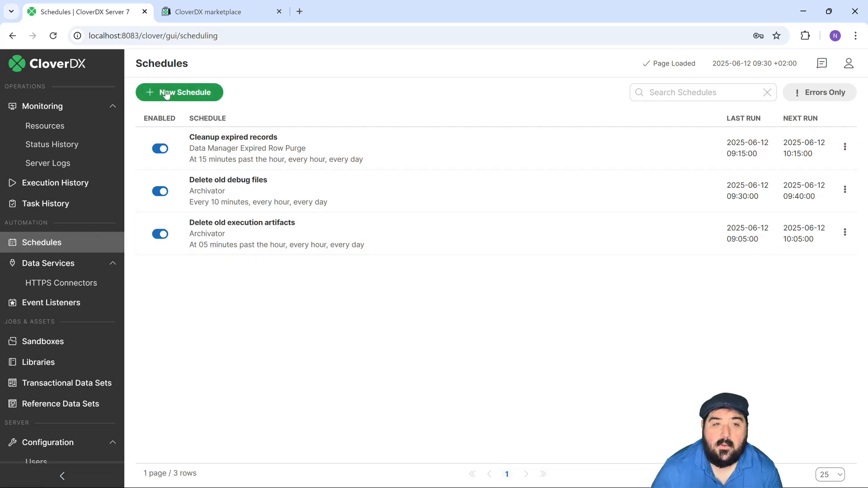
left_click(166, 93)
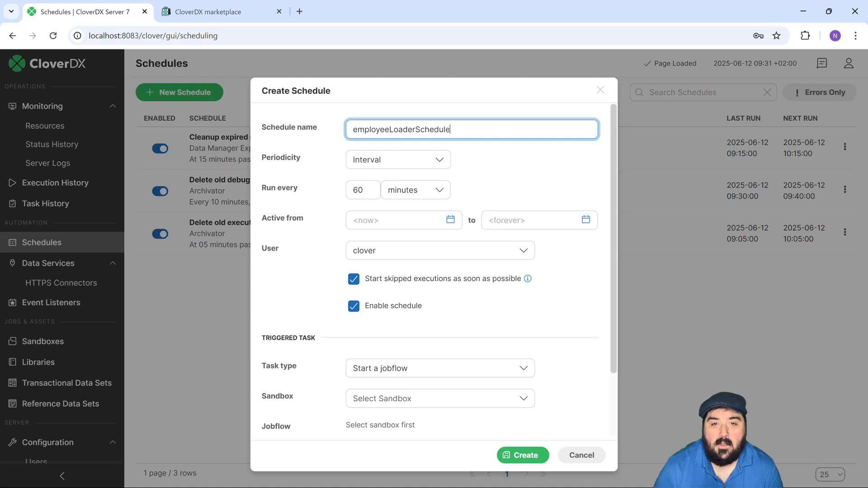
left_click(432, 163)
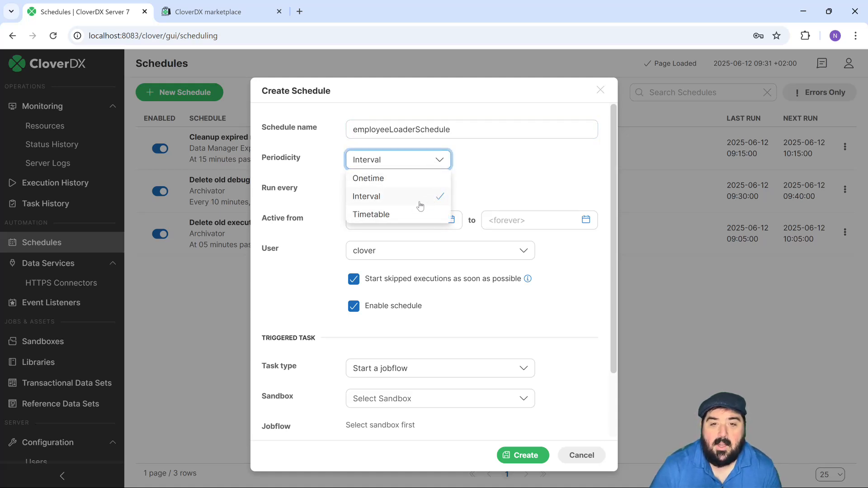
left_click(510, 179)
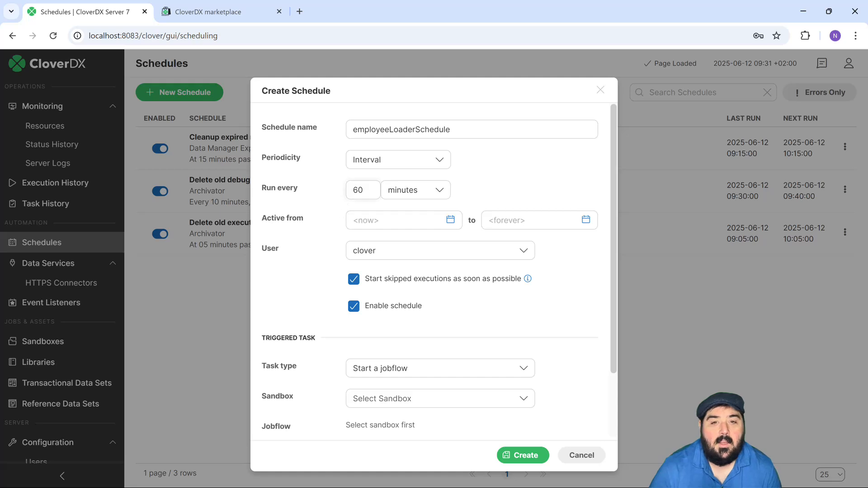
double_click(355, 190)
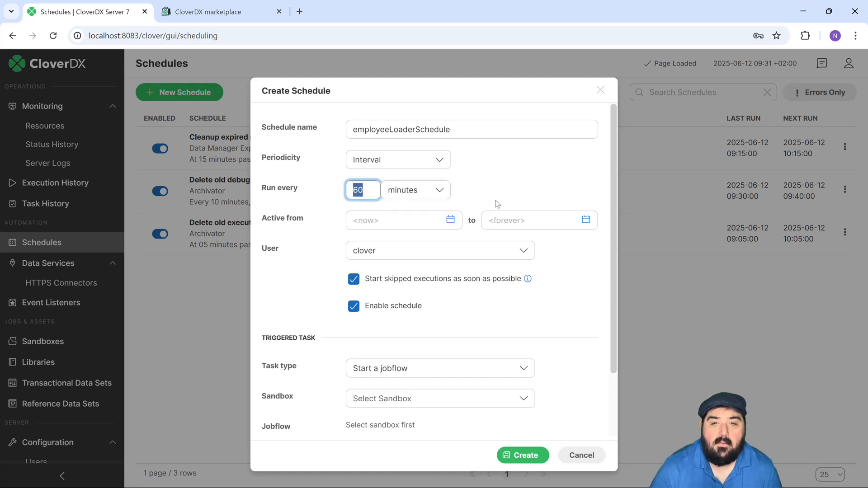
left_click(483, 193)
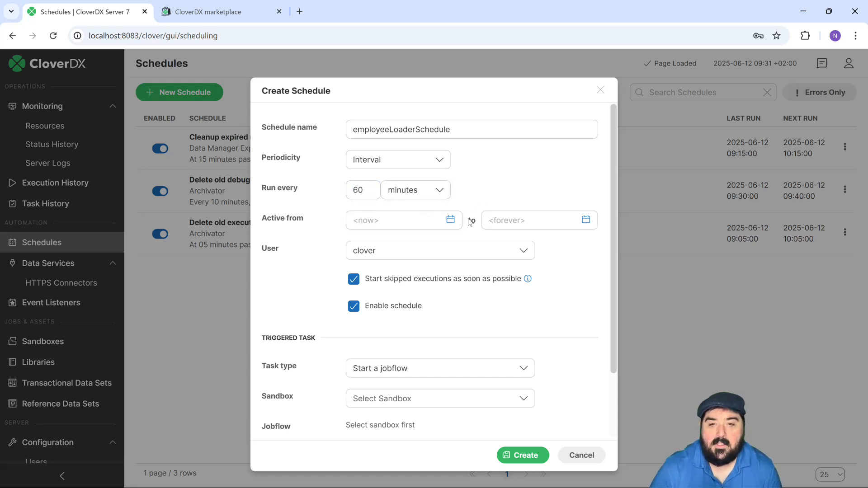
left_click(402, 220)
left_click(525, 220)
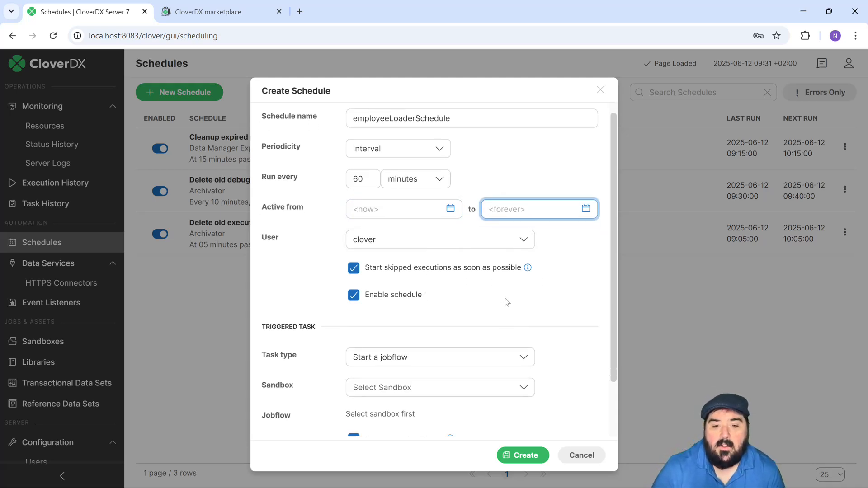
- Set the schedule's triggered task to Start a graph, using graph/EmployeeLoader.grf from the demo sandbox
scroll(506, 299, "down", 2)
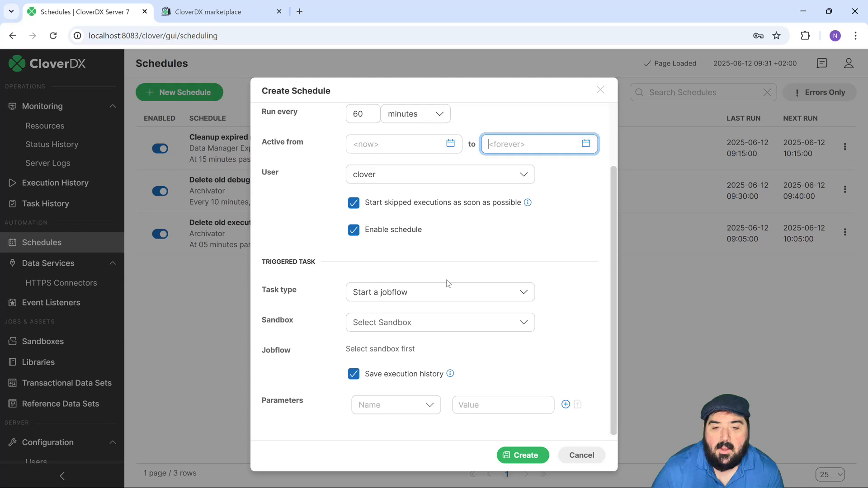
left_click(472, 298)
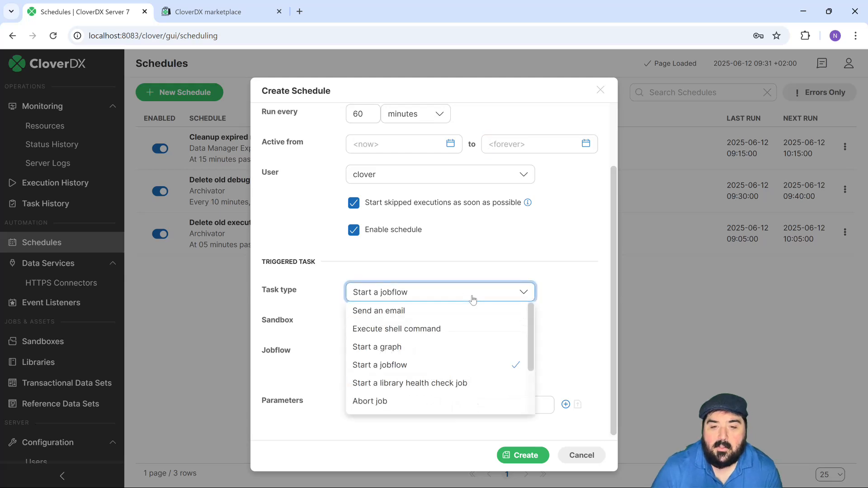
left_click(452, 353)
left_click(493, 326)
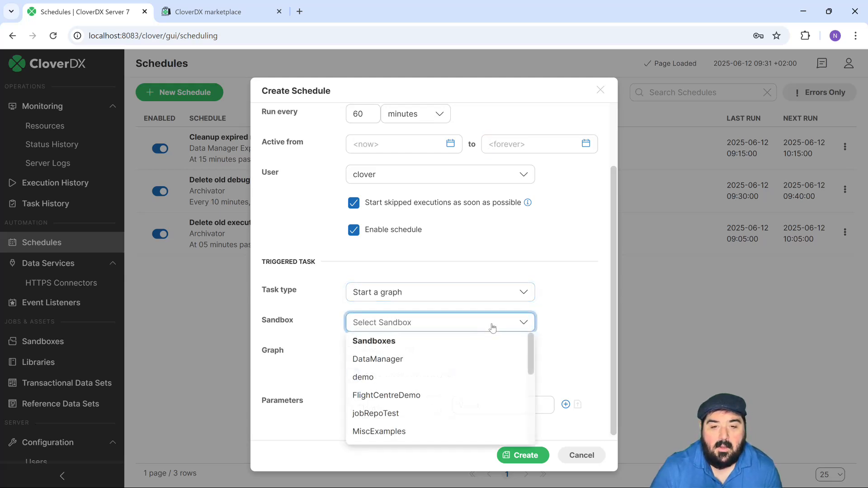
left_click(403, 378)
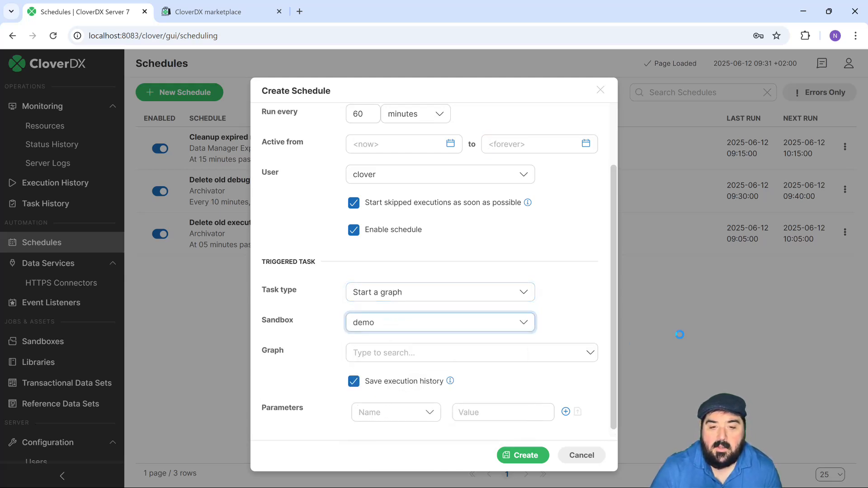
left_click(425, 355)
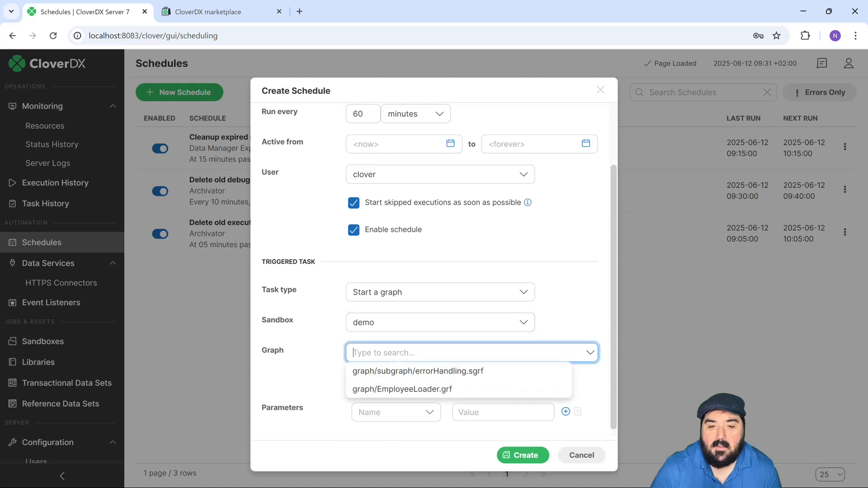
left_click(366, 390)
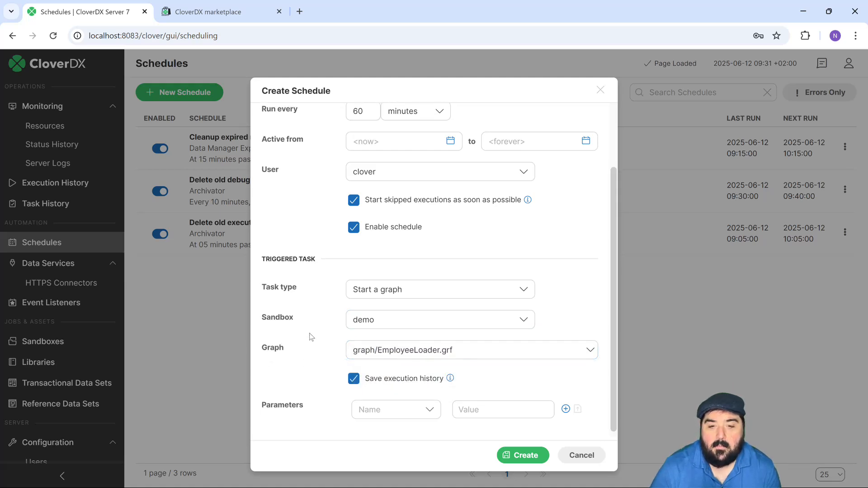
- Review the schedule settings, create the schedule, and check its run in the execution history
scroll(465, 310, "up", 2)
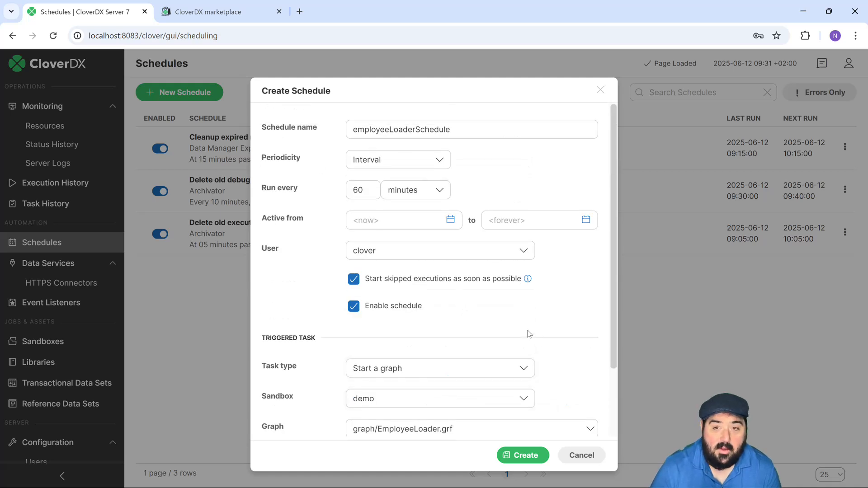
scroll(534, 362, "down", 2)
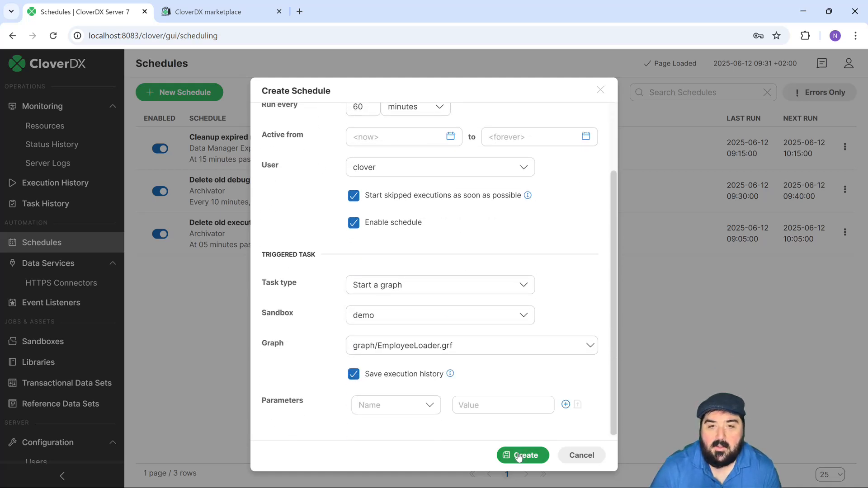
scroll(468, 292, "up", 2)
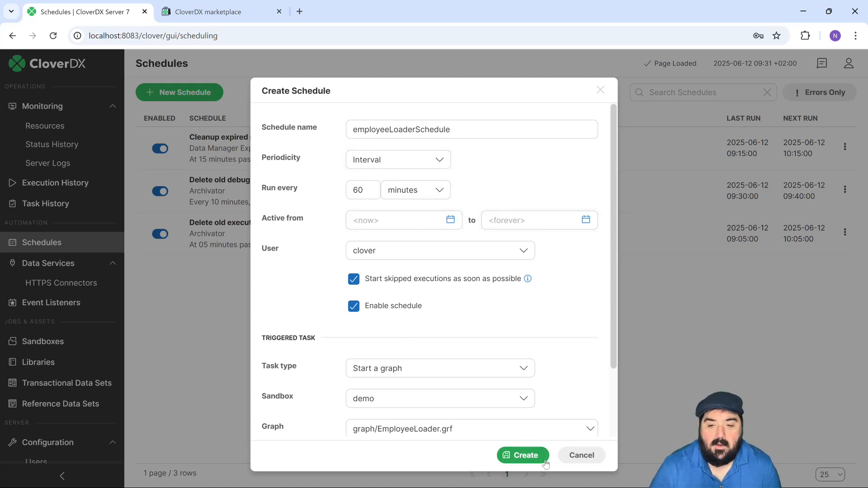
left_click(524, 460)
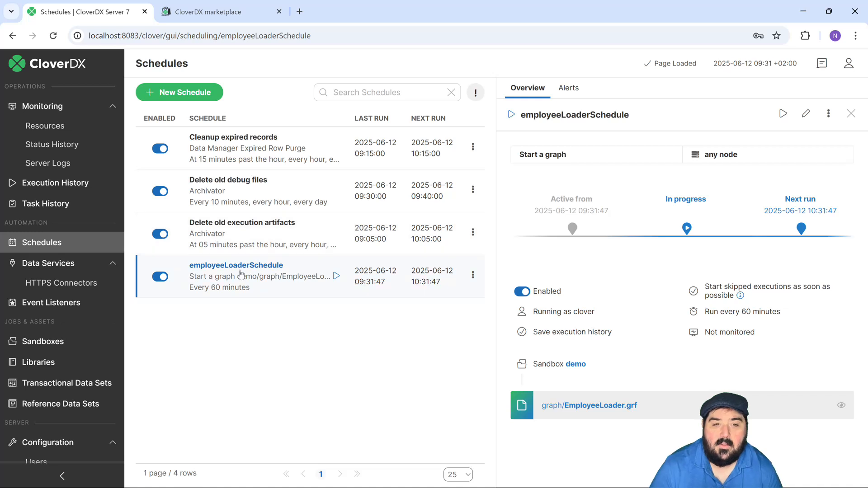
mouse_move(343, 487)
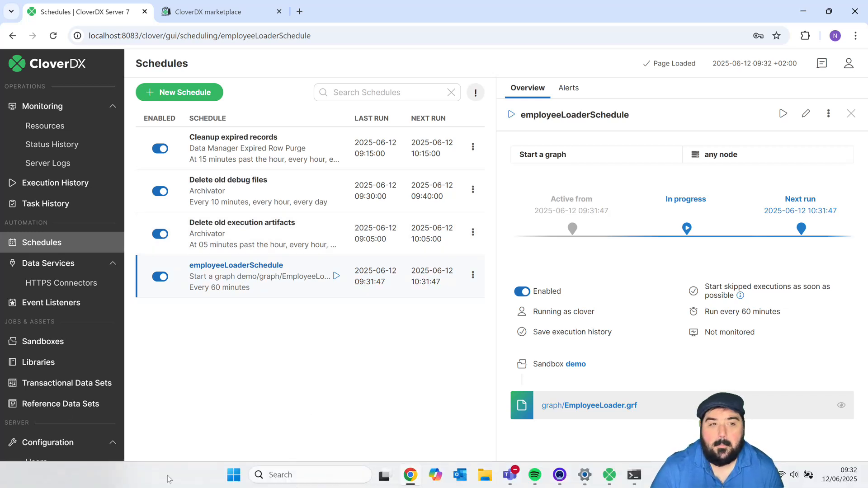
left_click(51, 182)
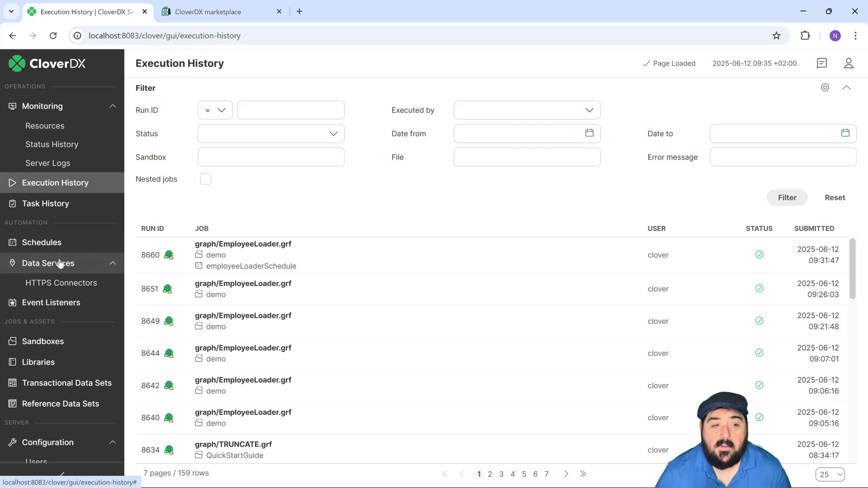
- Start a new graph event listener that checks graph/EmployeeLoader.grf in the demo sandbox
left_click(50, 306)
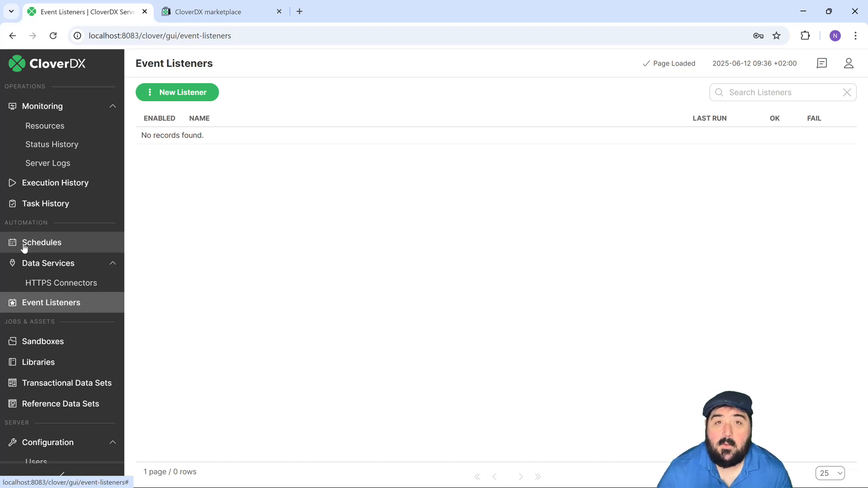
left_click(164, 94)
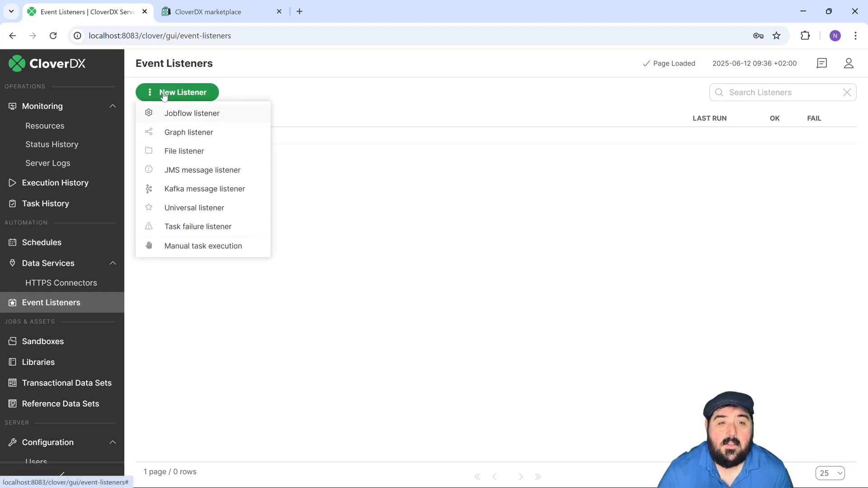
left_click(196, 136)
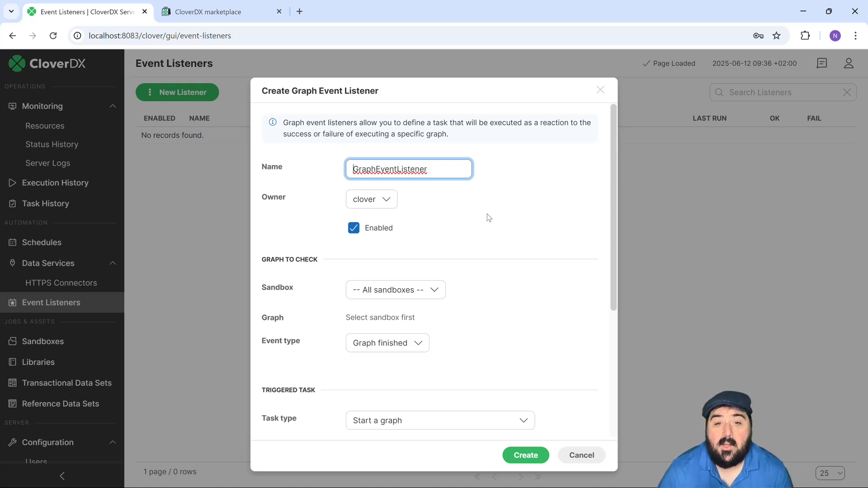
scroll(487, 214, "down", 1)
left_click(394, 234)
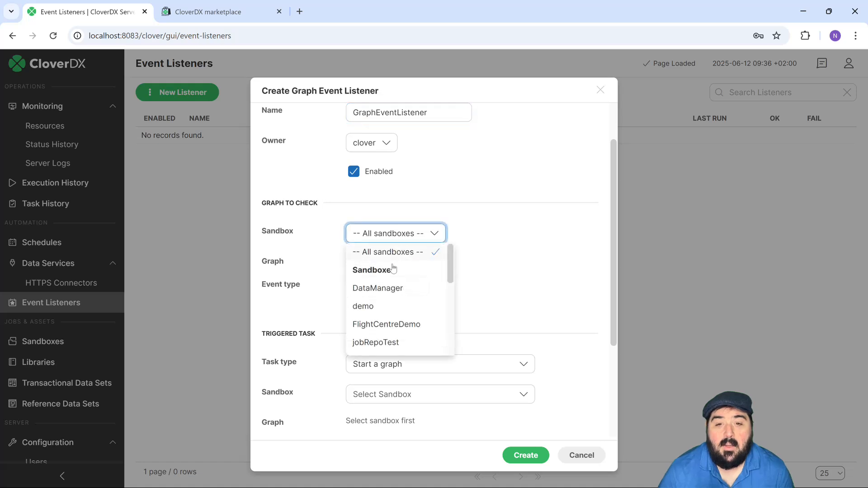
left_click(388, 306)
left_click(393, 267)
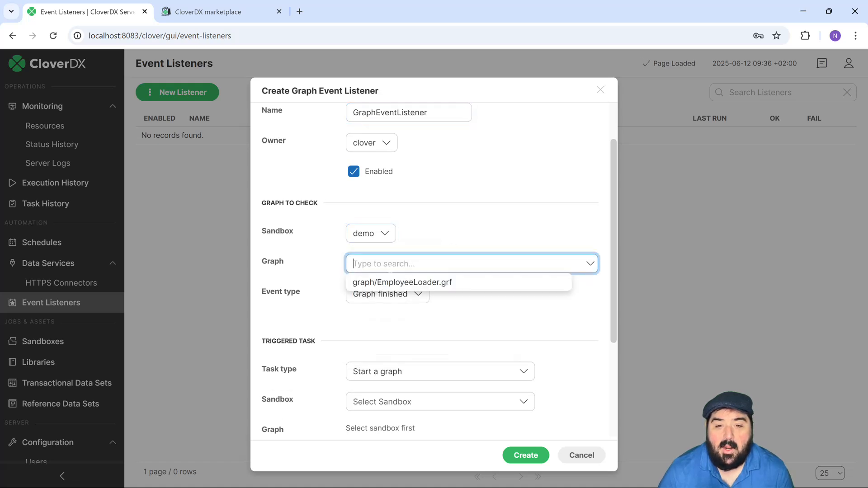
left_click(403, 283)
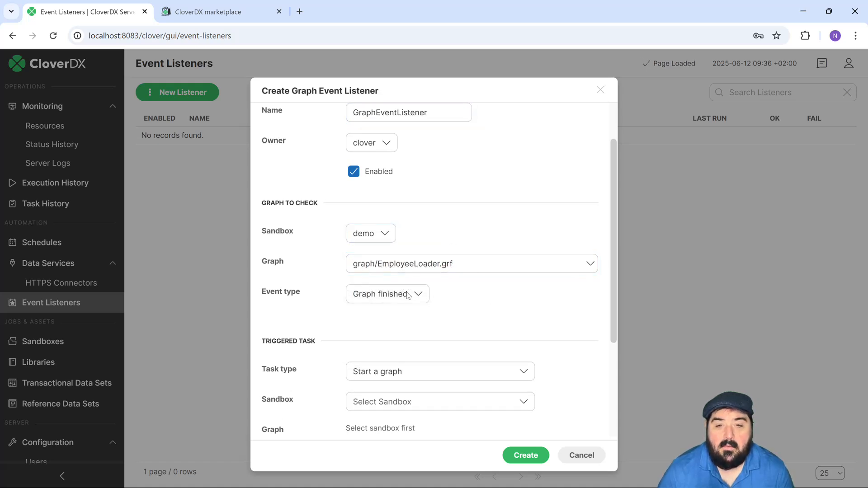
- Set the listener's event type to Graph finished and its triggered task to Send an email
left_click(380, 301)
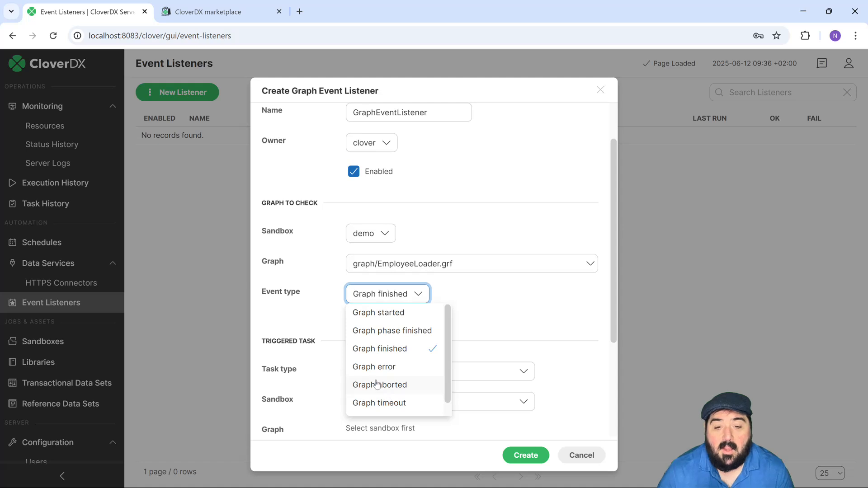
scroll(388, 394, "down", 1)
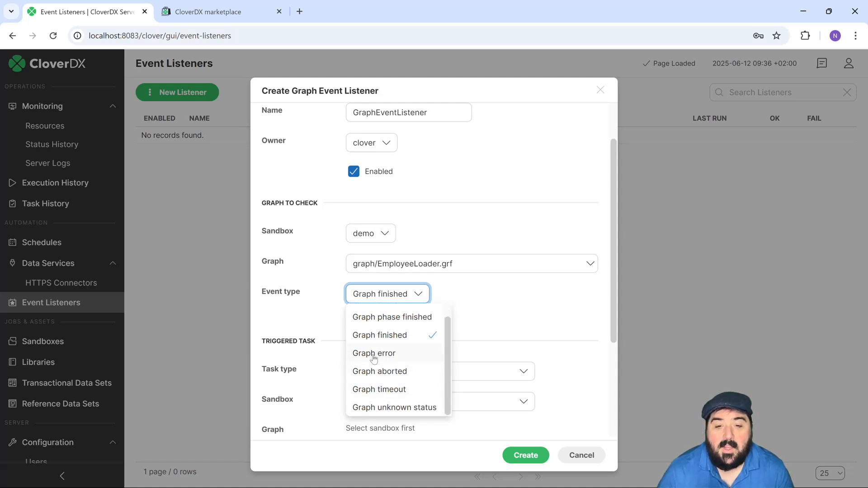
left_click(382, 340)
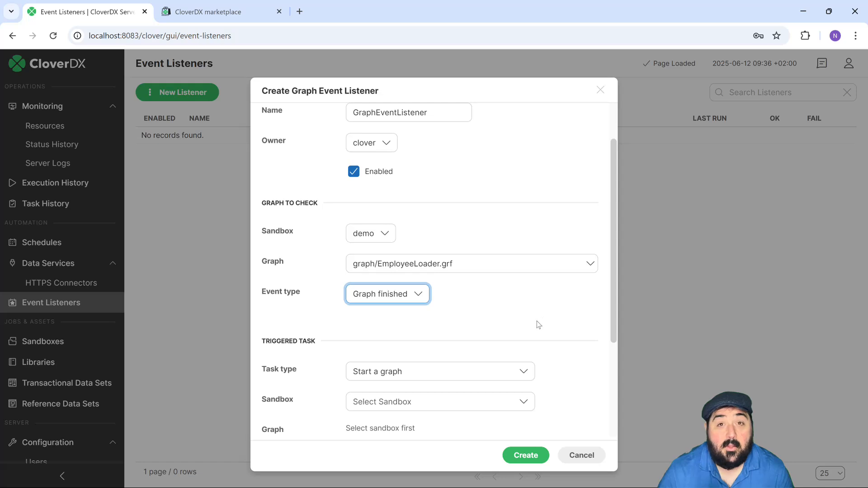
scroll(480, 332, "down", 3)
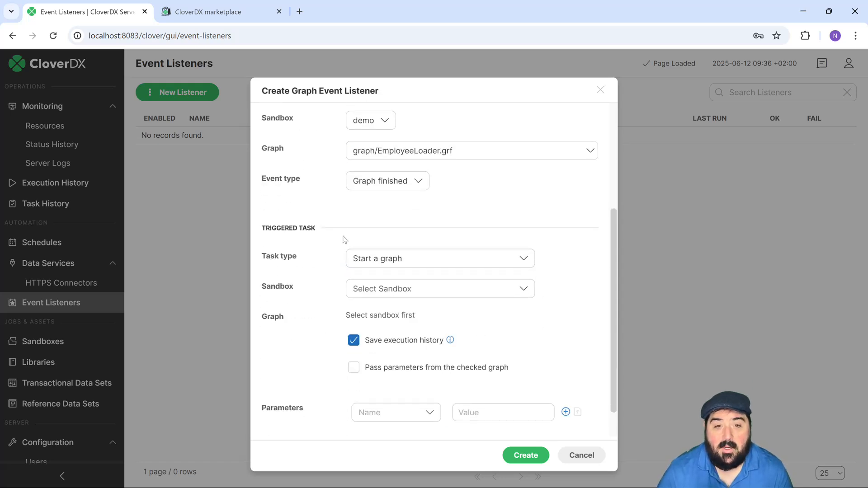
left_click(415, 266)
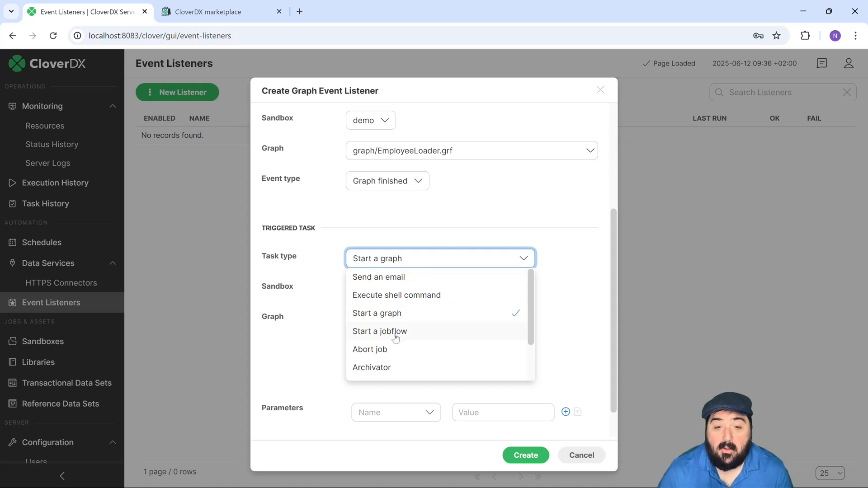
left_click(400, 278)
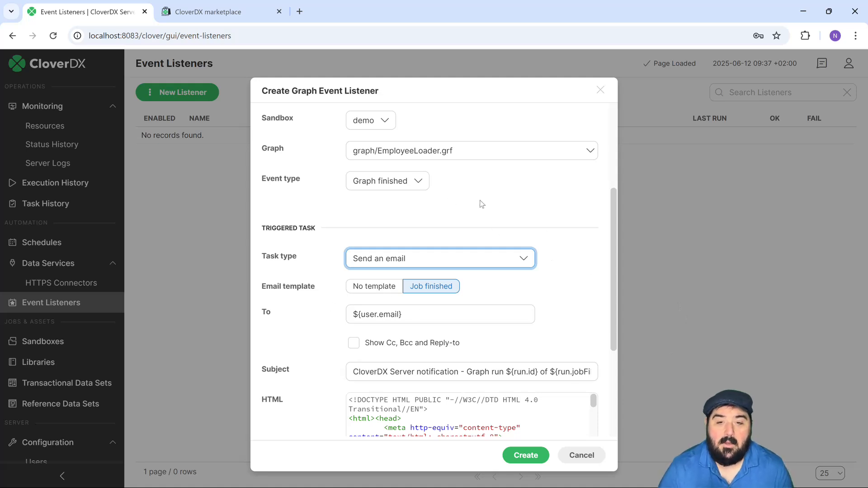
- Set the listener's event type to Graph error and its triggered task to Start a graph
scroll(411, 199, "up", 3)
left_click(404, 294)
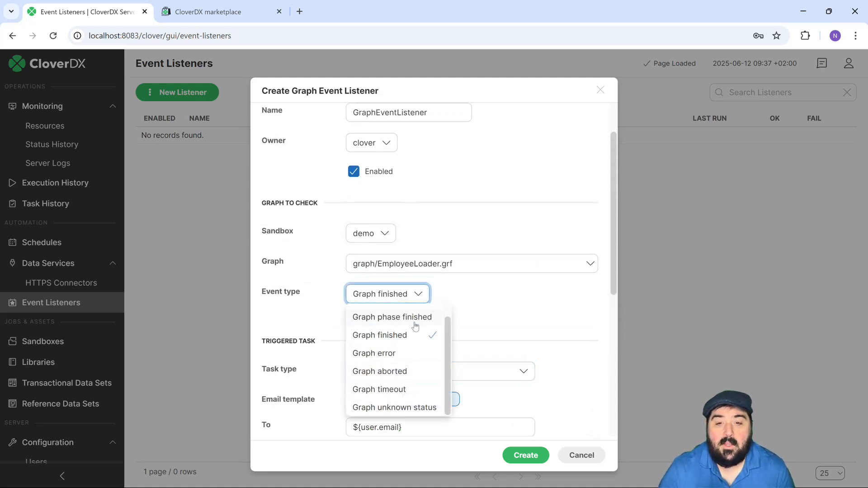
left_click(396, 354)
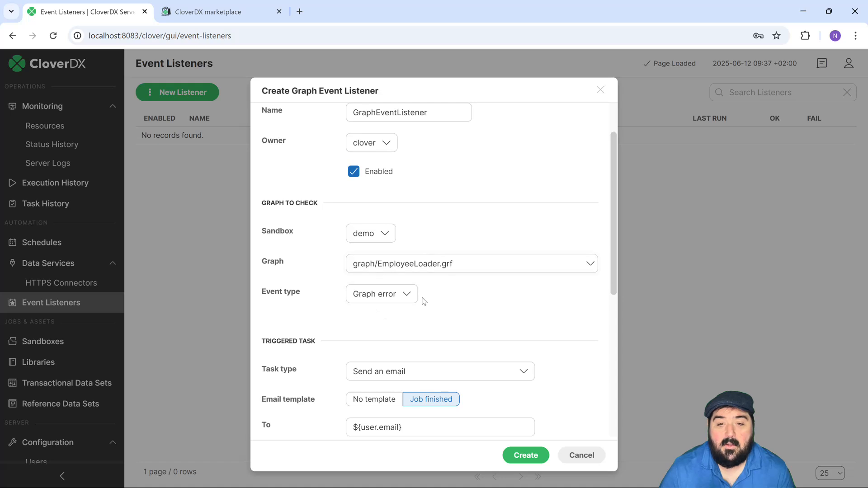
left_click(422, 371)
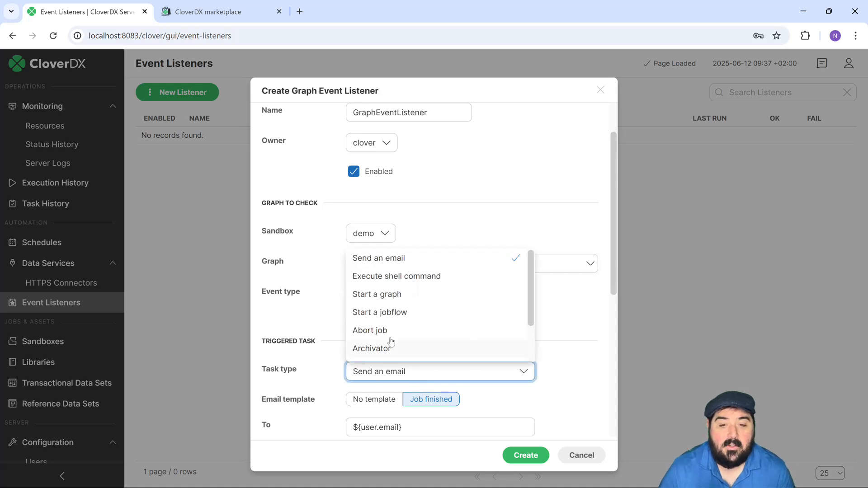
left_click(394, 298)
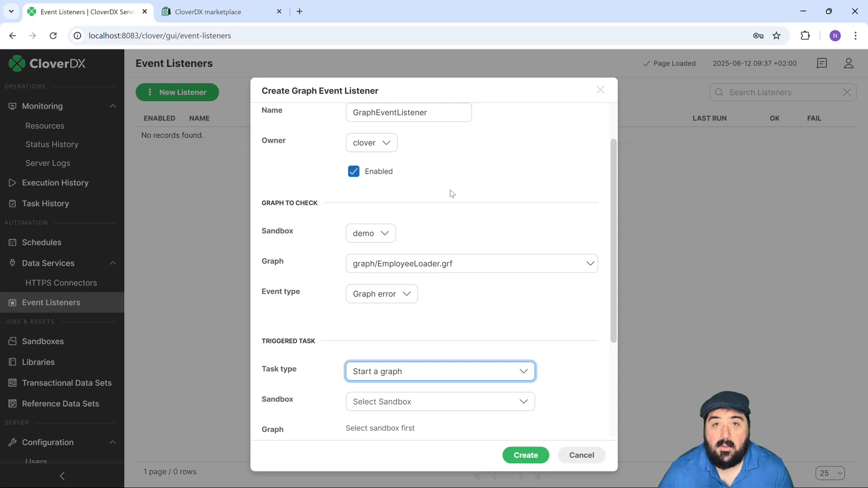
- Review the available triggered task types and discard the graph event listener
left_click(491, 379)
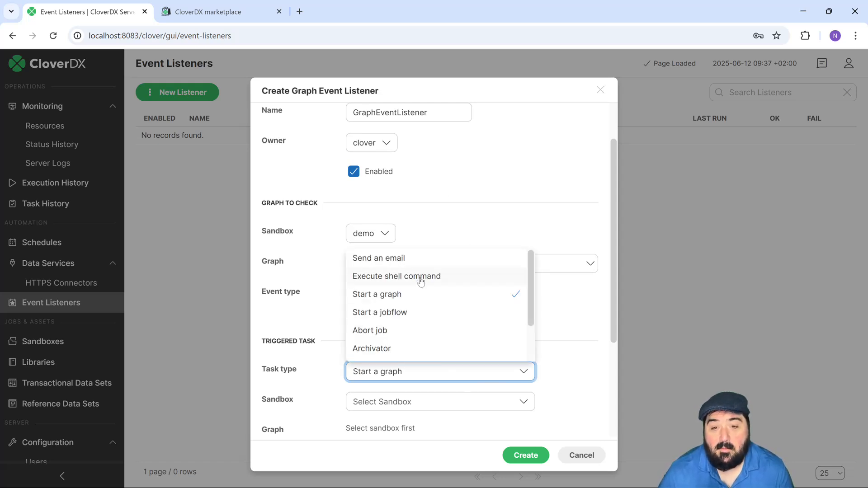
left_click(496, 235)
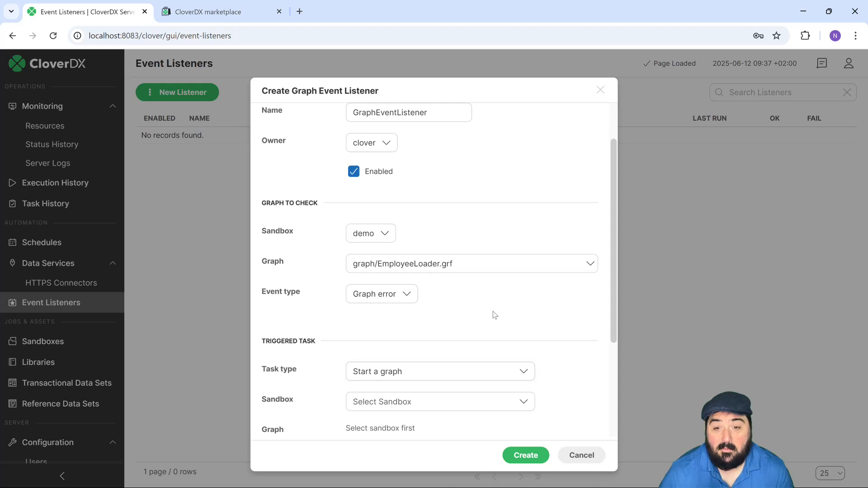
left_click(582, 455)
- Start a new file event listener and review the file systems it can monitor
left_click(176, 93)
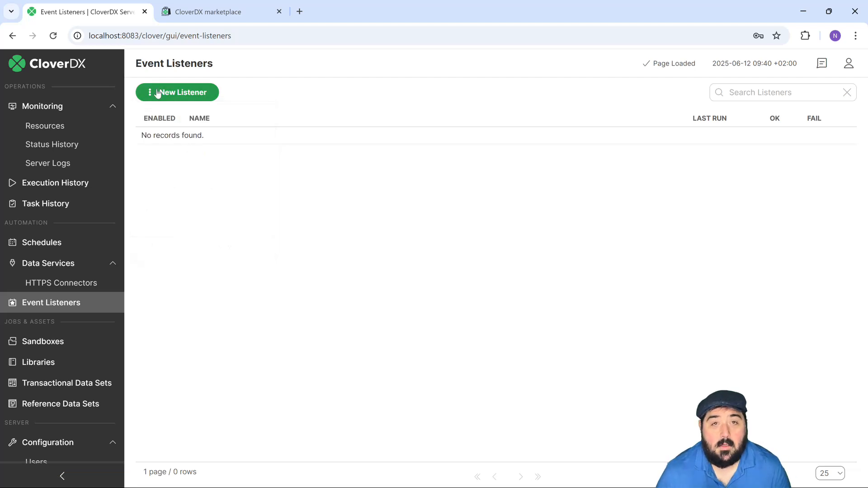
left_click(155, 92)
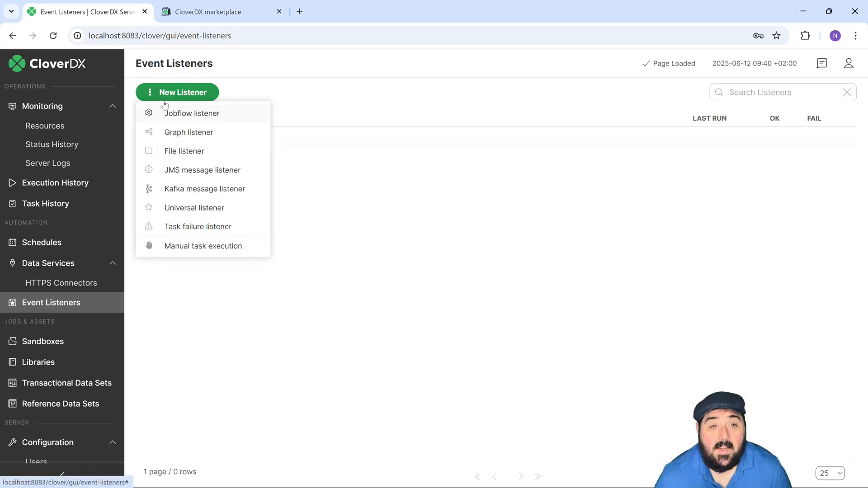
left_click(171, 157)
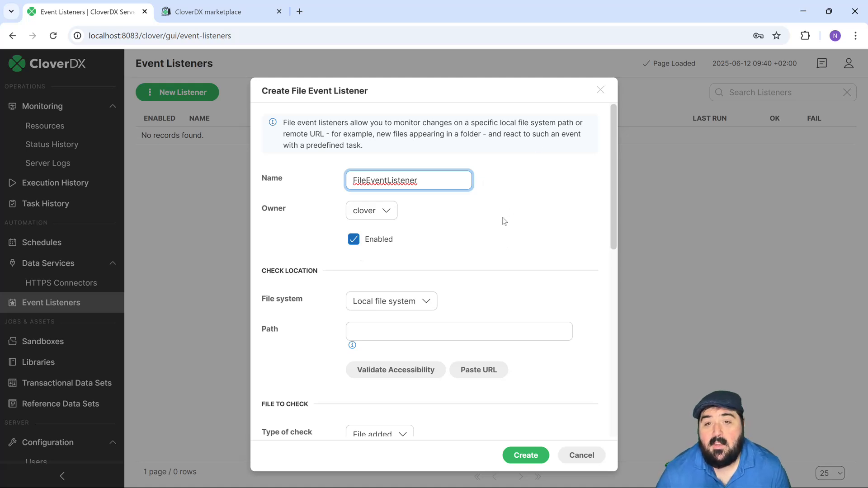
left_click(471, 240)
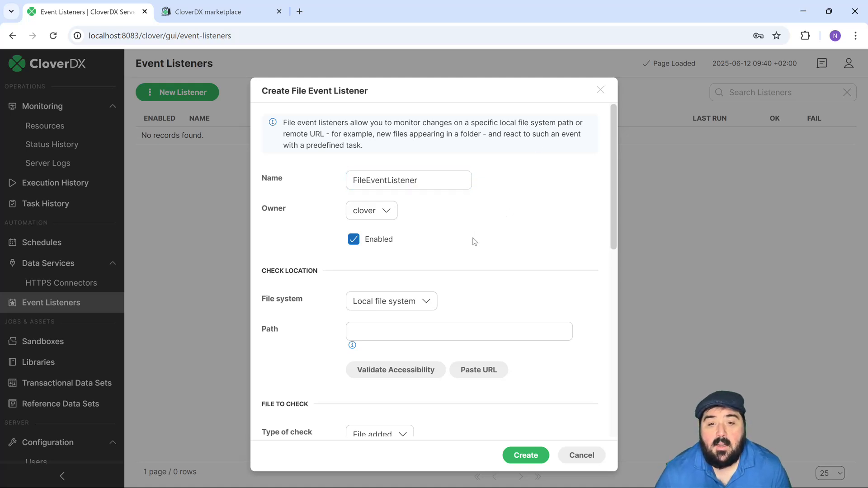
left_click(399, 303)
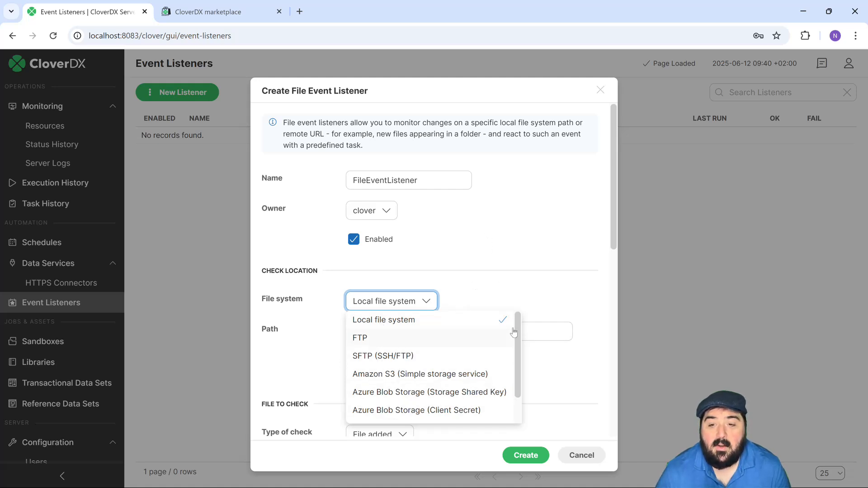
scroll(518, 346, "down", 1)
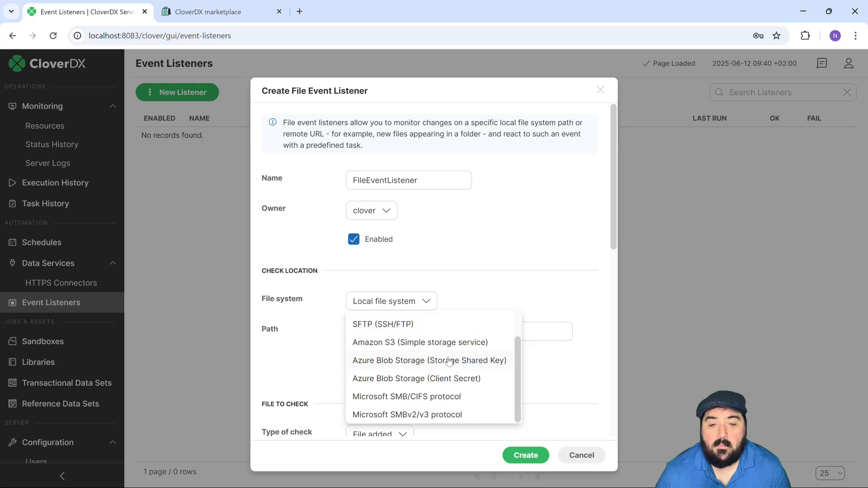
scroll(448, 362, "up", 1)
left_click(520, 253)
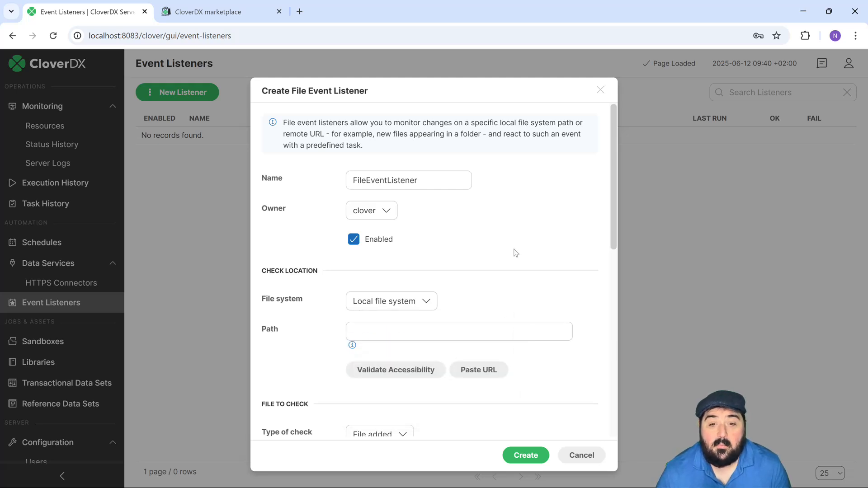
- Review the file listener's file check and triggered task settings and discard the listener
scroll(516, 253, "down", 5)
scroll(303, 283, "down", 2)
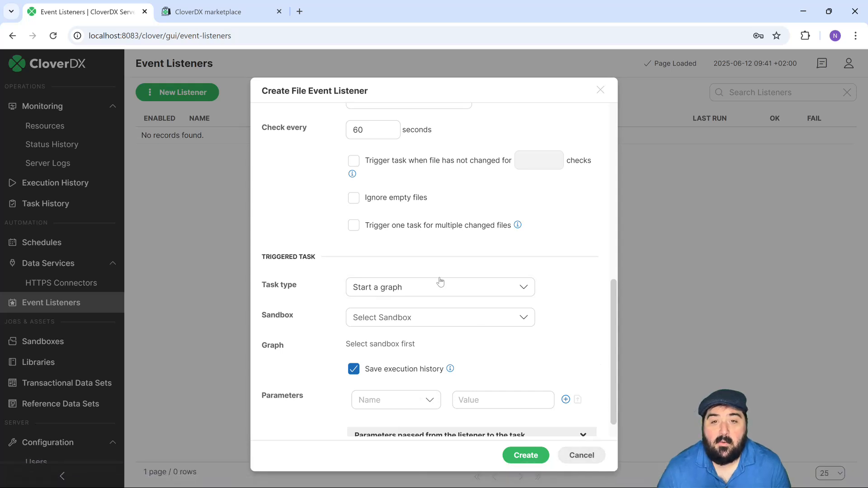
scroll(442, 283, "up", 1)
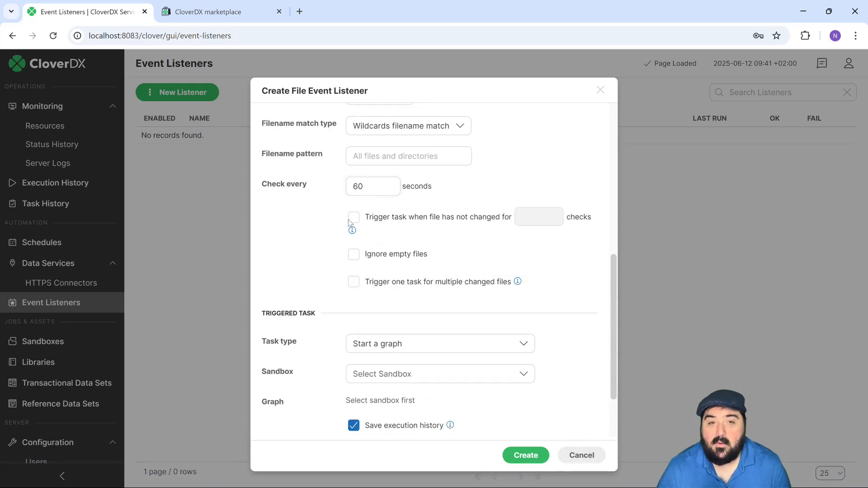
left_click(583, 456)
- Open the form for a universal event listener, review its Groovy code section, and cancel it
left_click(169, 95)
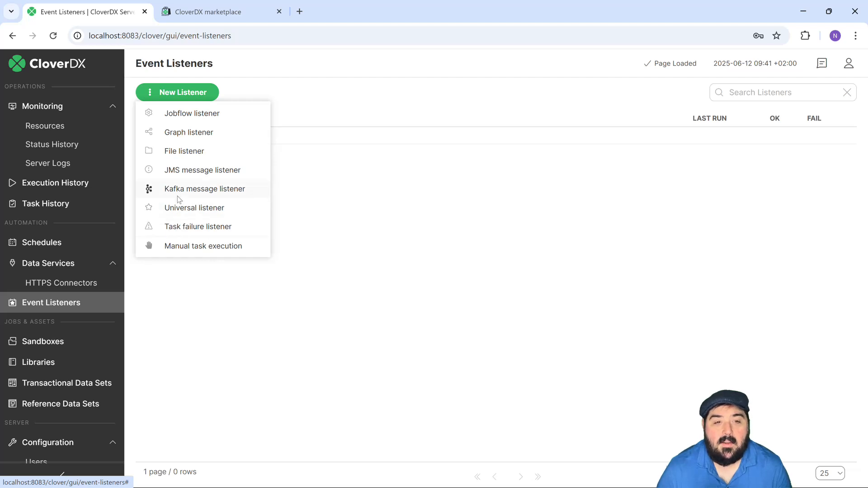
left_click(209, 209)
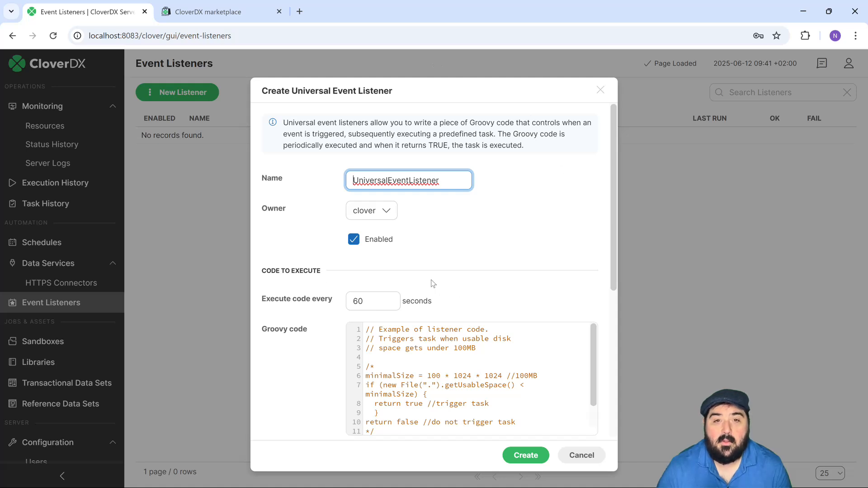
left_click(582, 458)
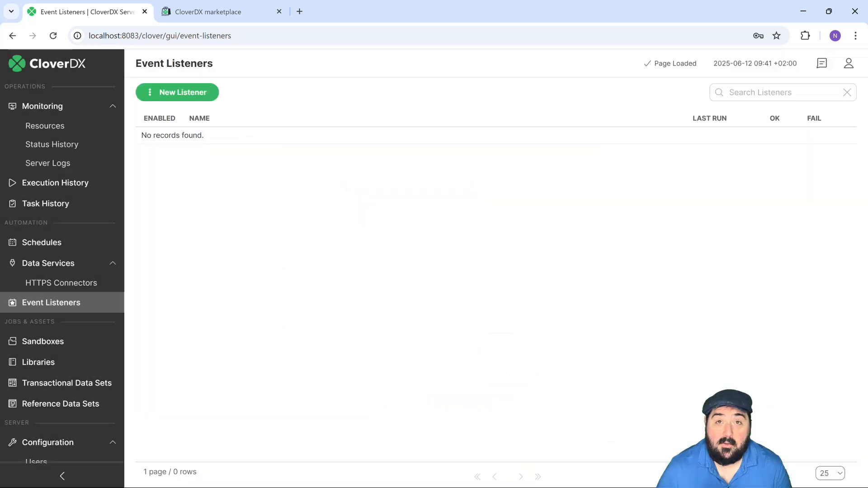
- Open the form for a task failure listener, review its listener and triggered task settings, and cancel it
left_click(177, 94)
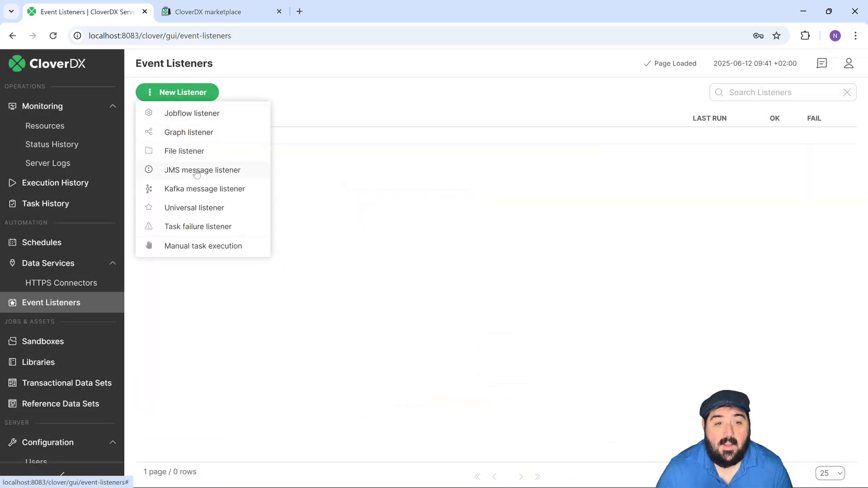
left_click(189, 231)
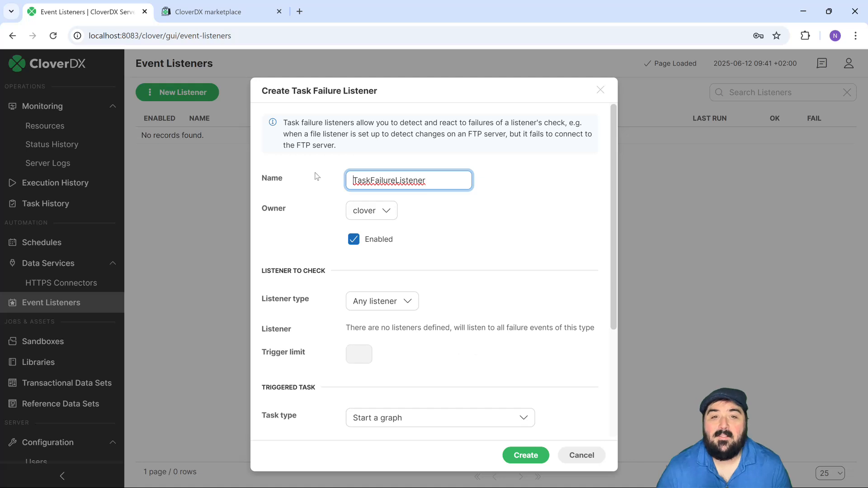
scroll(379, 311, "down", 3)
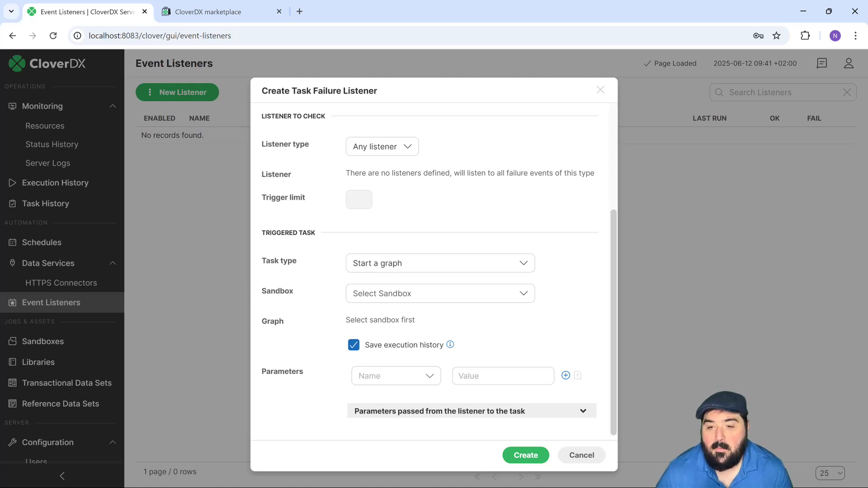
left_click(582, 455)
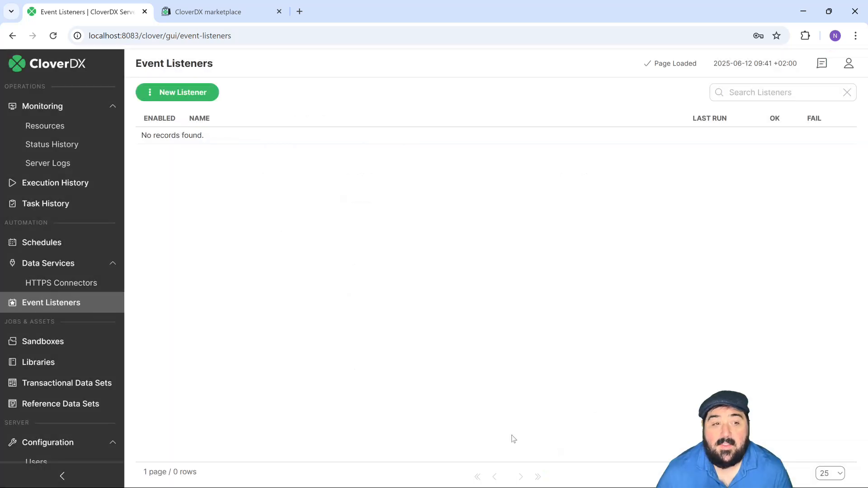
- Examine the server's task history and its Data Services endpoints page
left_click(37, 207)
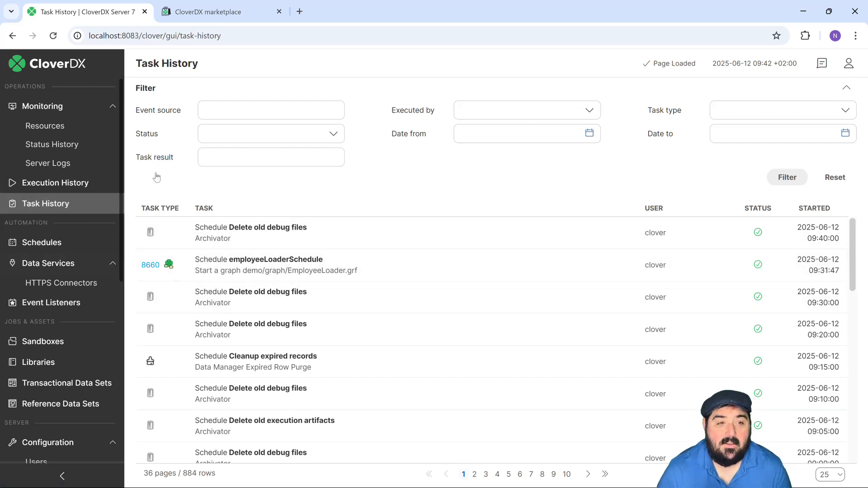
left_click(65, 206)
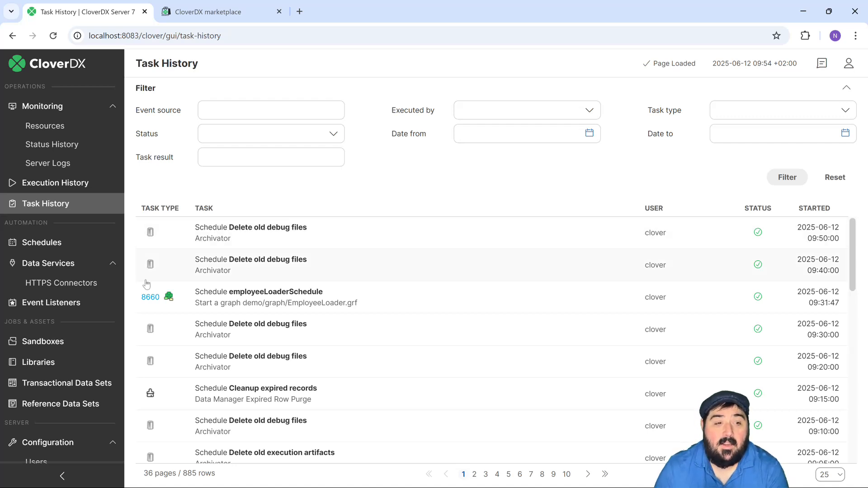
left_click(48, 263)
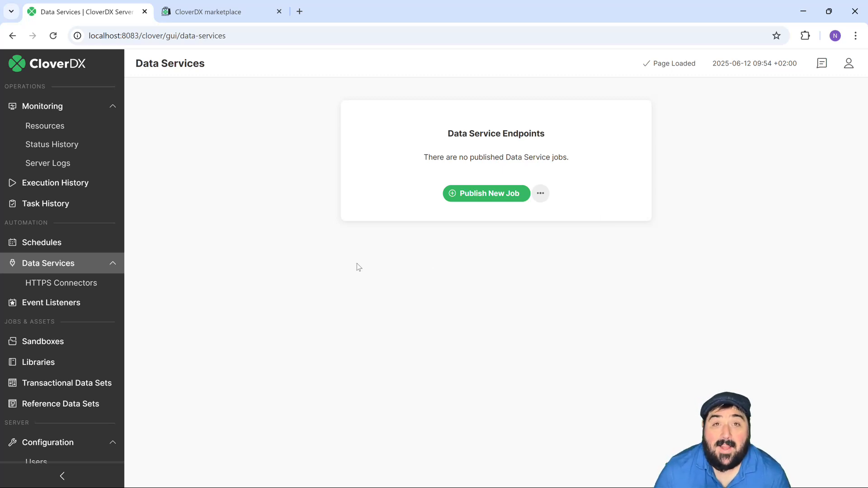
- Switch to CloverDX Designer and convert EmployeeLoader.grf to a Data Service REST job named EmployeeLoader.rjob in demo/data-service
left_click(802, 16)
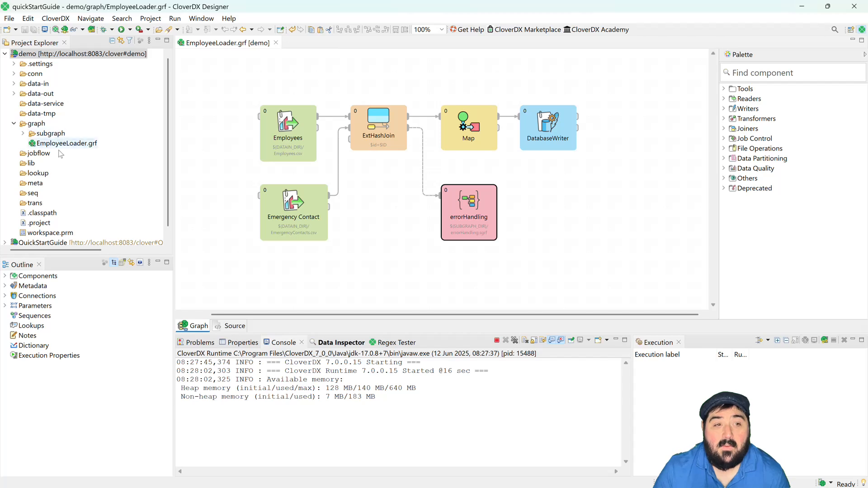
right_click(48, 148)
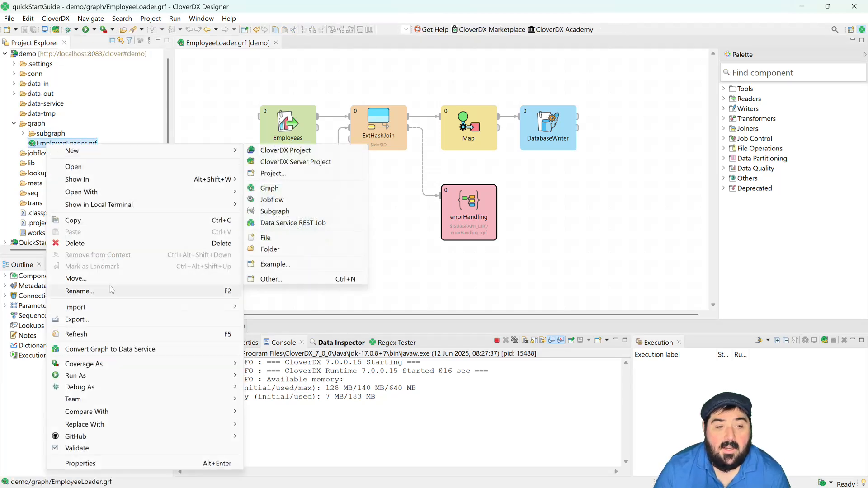
left_click(110, 351)
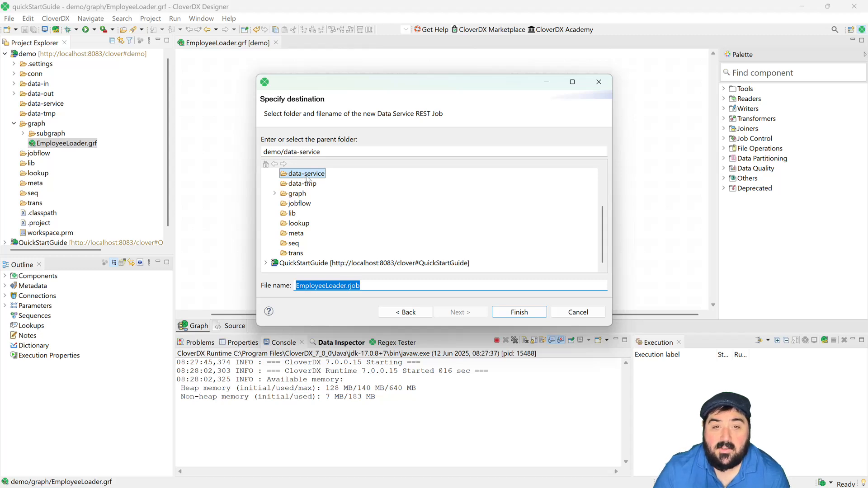
left_click(362, 286)
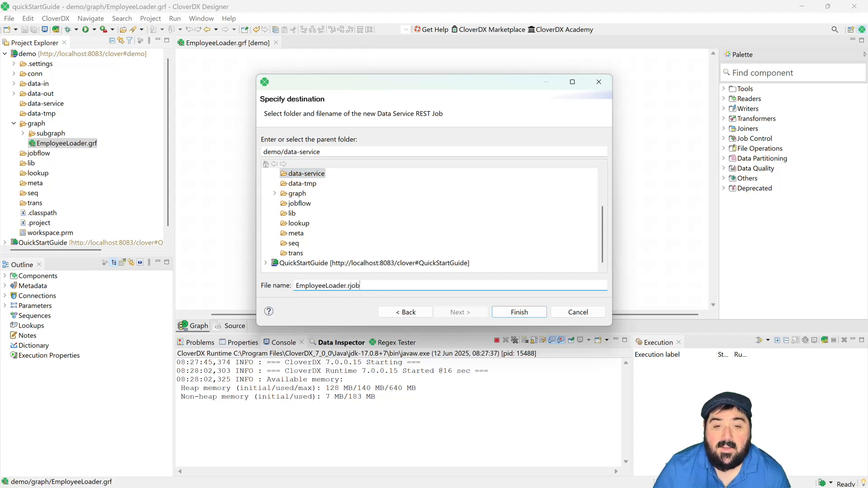
left_click_drag(361, 286, 294, 286)
left_click(361, 286)
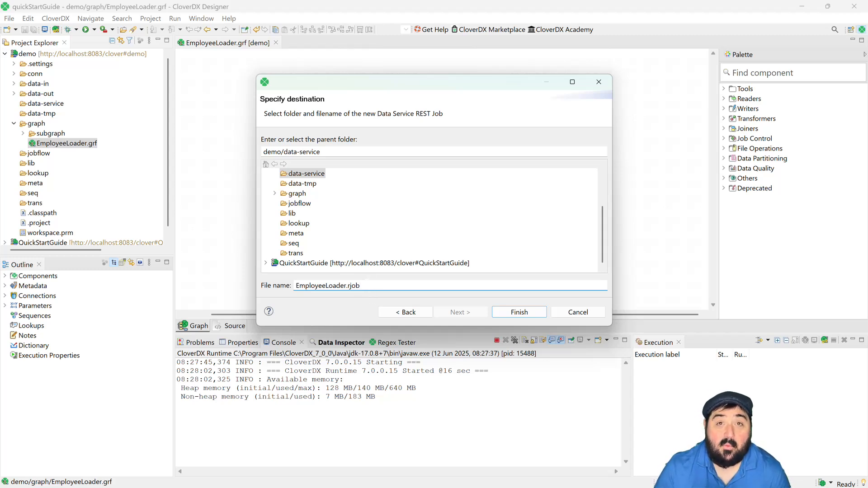
left_click(520, 312)
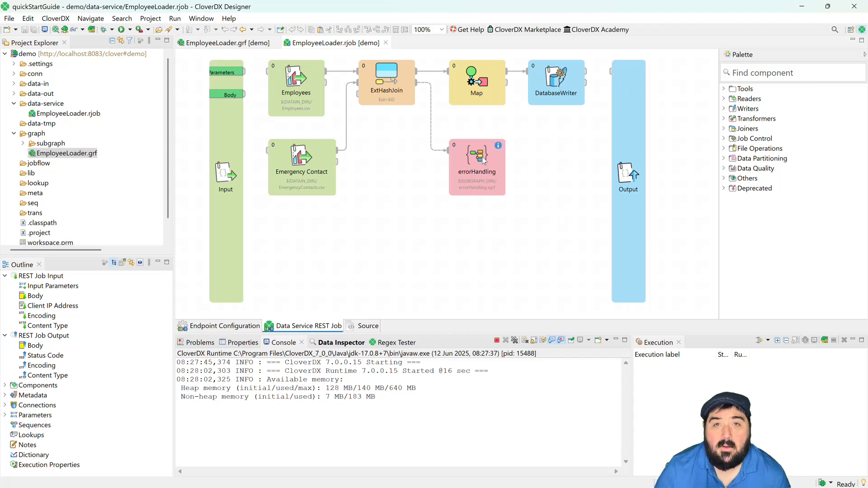
- Disable the errorHandling subgraph, reconnect its incoming ExtHashJoin edge to the Output component, and move Output lower on the canvas
left_click_drag(487, 166, 508, 178)
right_click(501, 185)
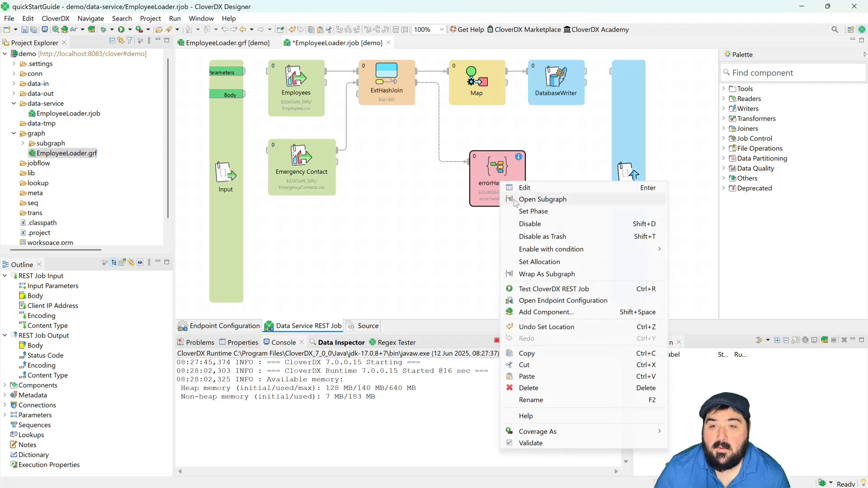
left_click(544, 229)
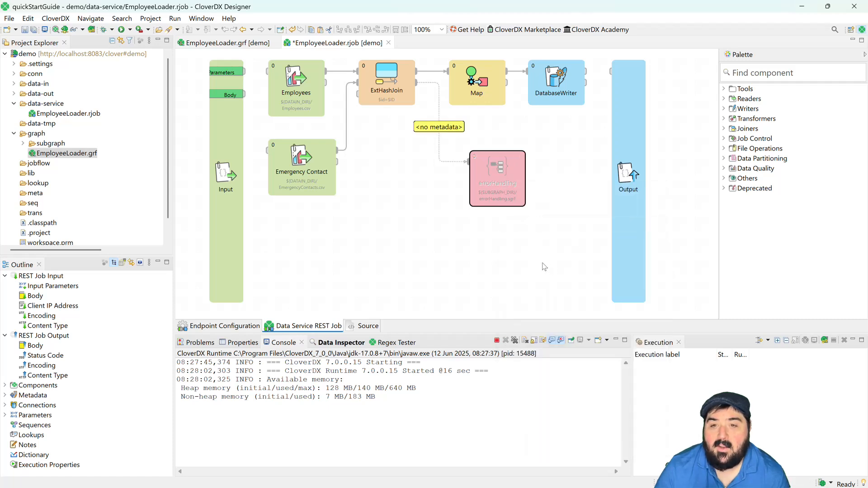
left_click_drag(467, 162, 612, 71)
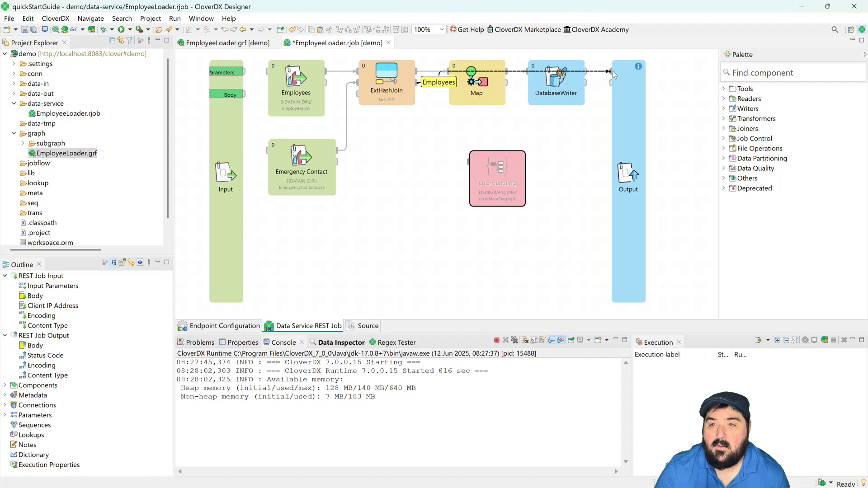
left_click_drag(627, 100, 621, 149)
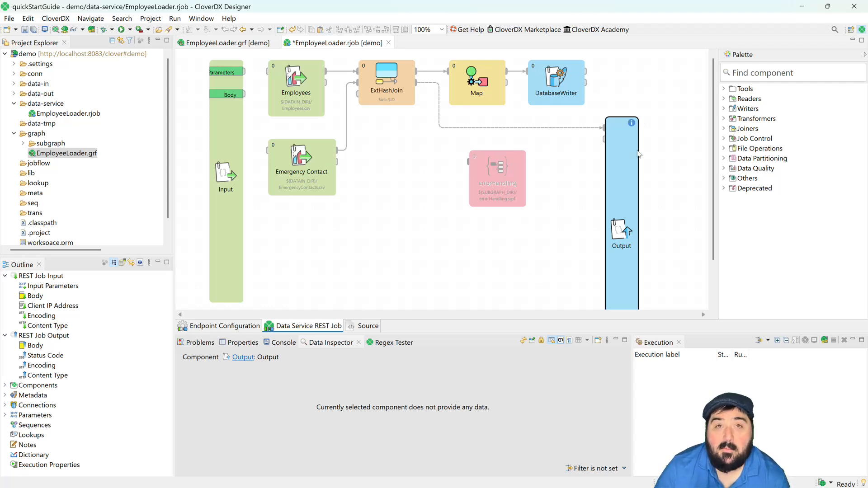
- Publish the EmployeeLoader REST job from its endpoint configuration, saving the changes
left_click(218, 328)
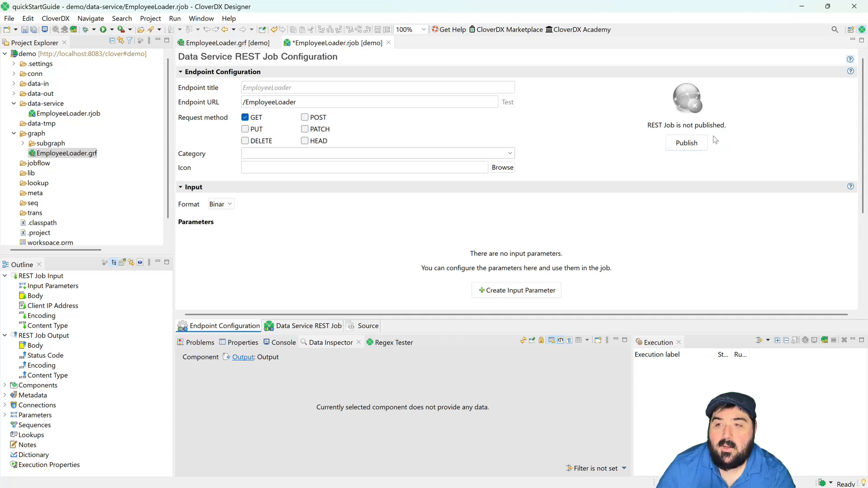
left_click(693, 145)
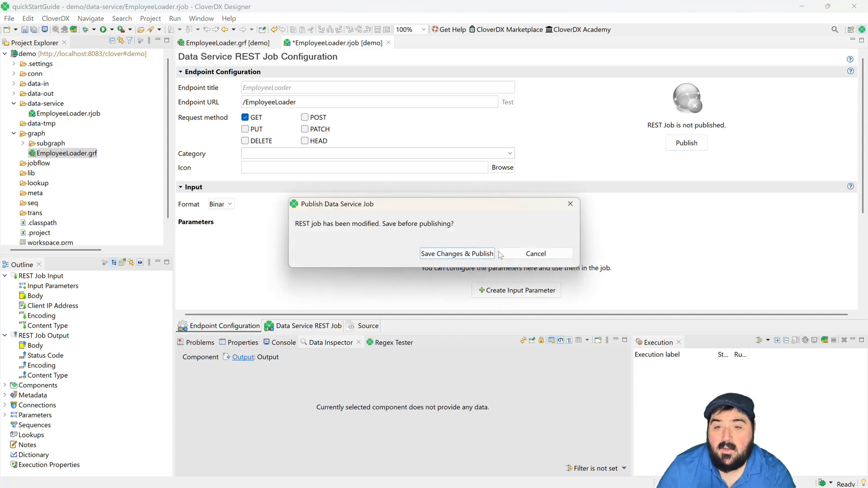
left_click(447, 257)
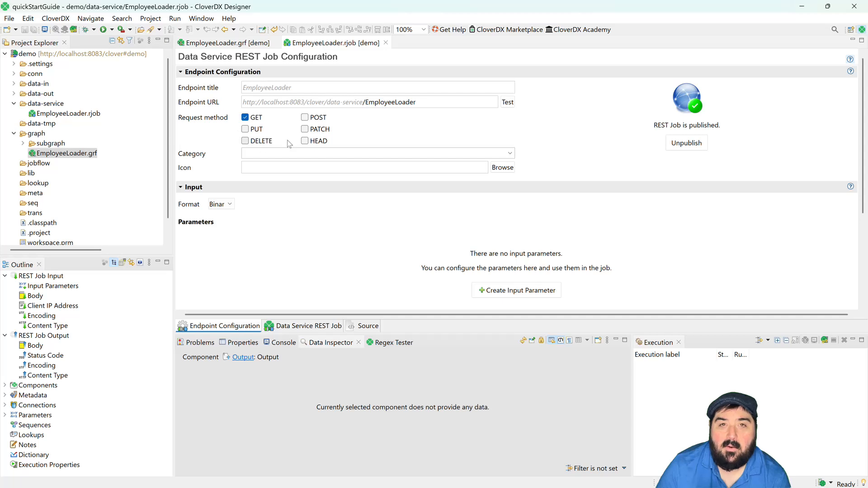
left_click_drag(442, 104, 228, 104)
key("ctrl+c")
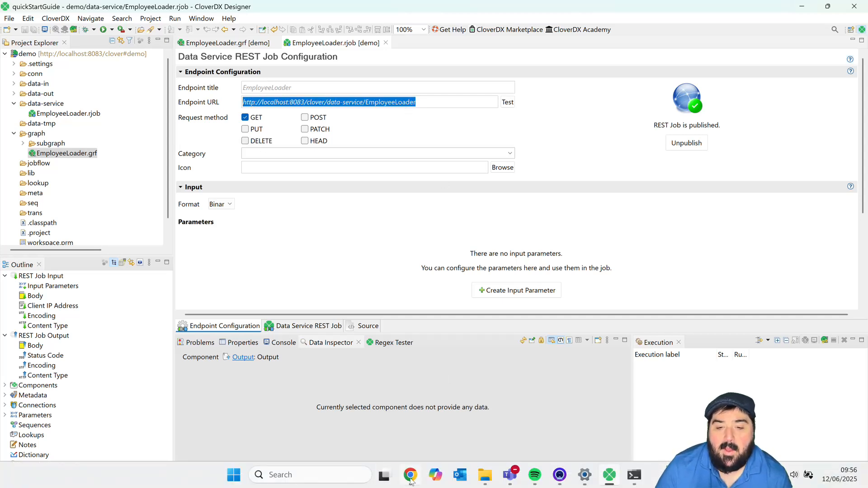
left_click(410, 478)
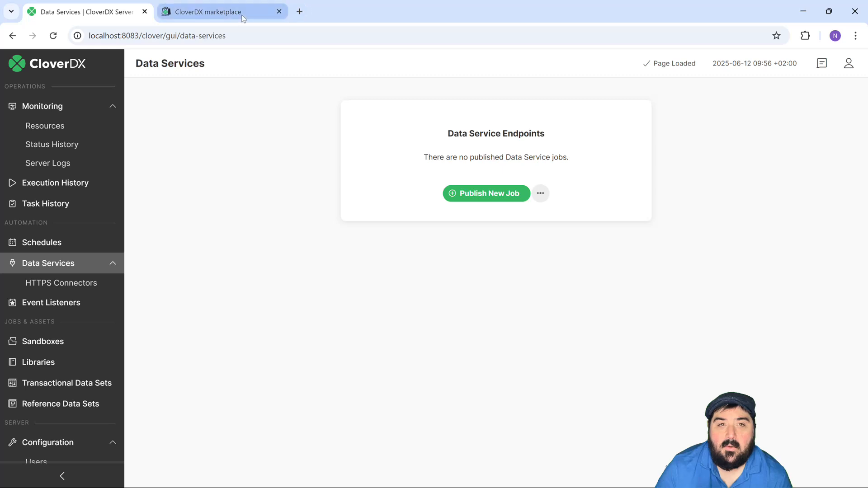
left_click(247, 15)
left_click(262, 35)
key("ctrl+v")
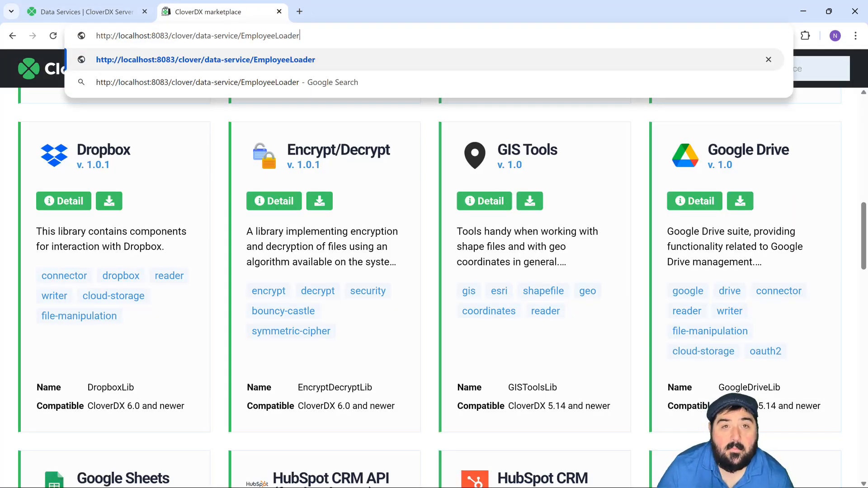
key("Return")
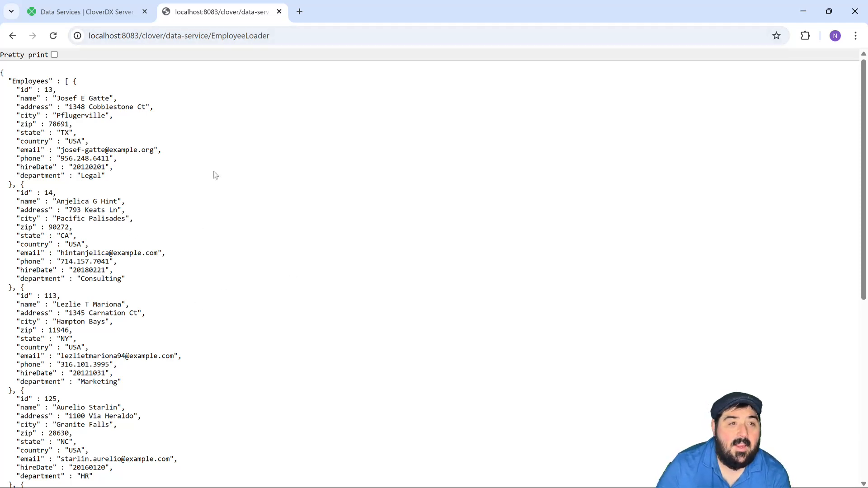
scroll(181, 271, "down", 7)
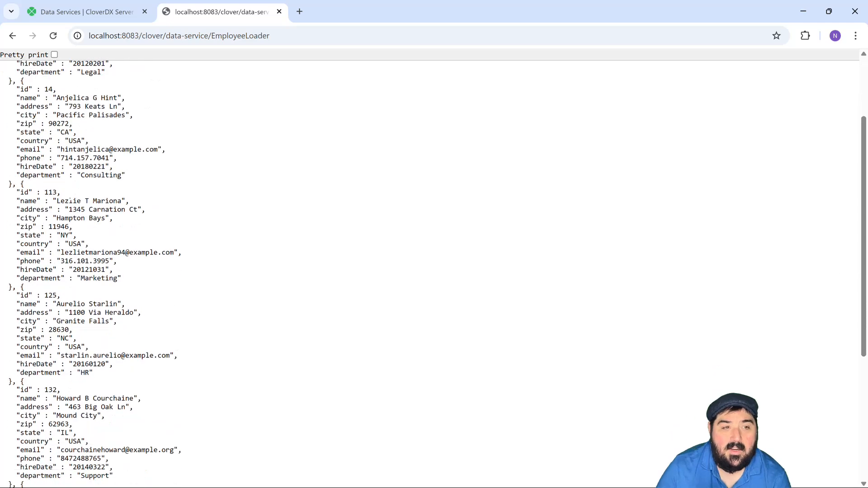
scroll(180, 189, "up", 7)
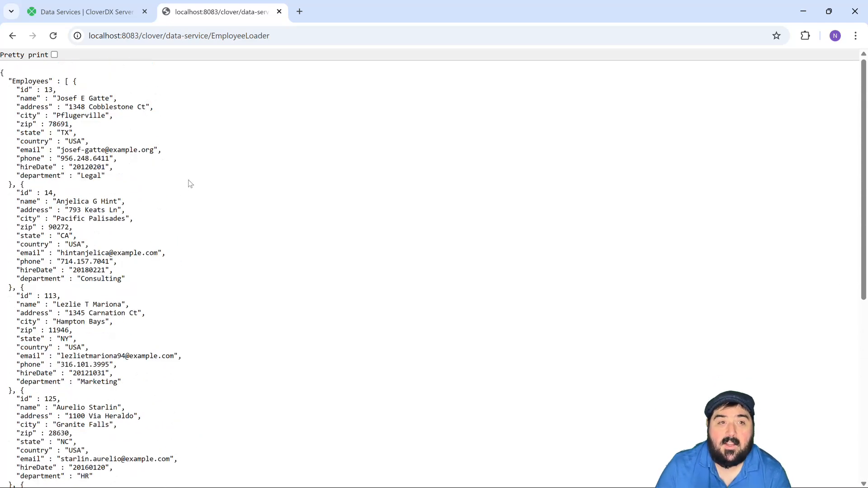
scroll(196, 179, "down", 7)
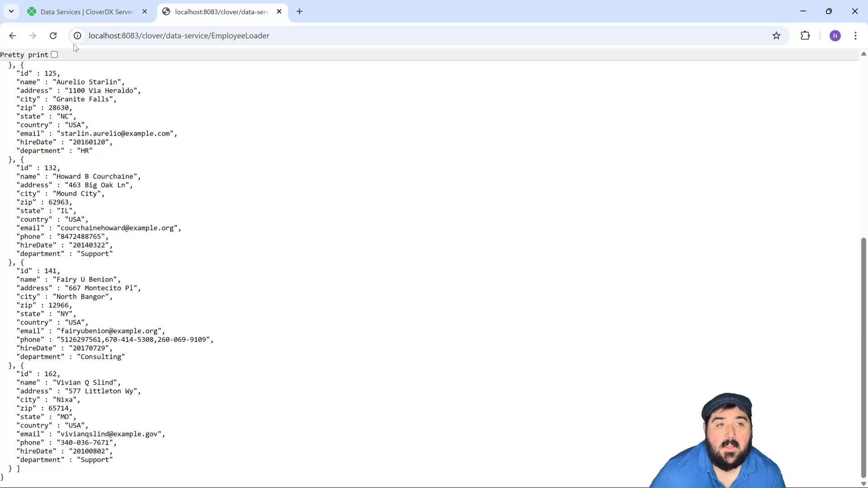
- Examine the EmployeeLoader endpoint's details, invocation history, alert settings and Data App preview on the server, comparing them with its raw JSON output
left_click(83, 13)
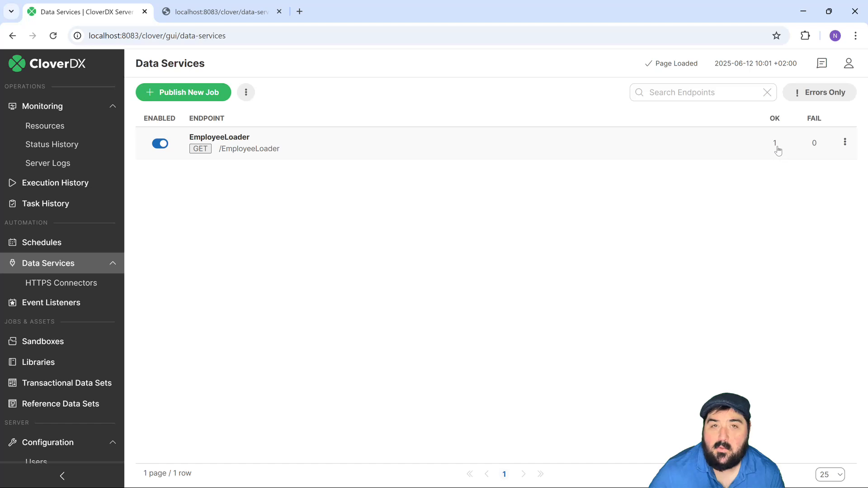
left_click(331, 147)
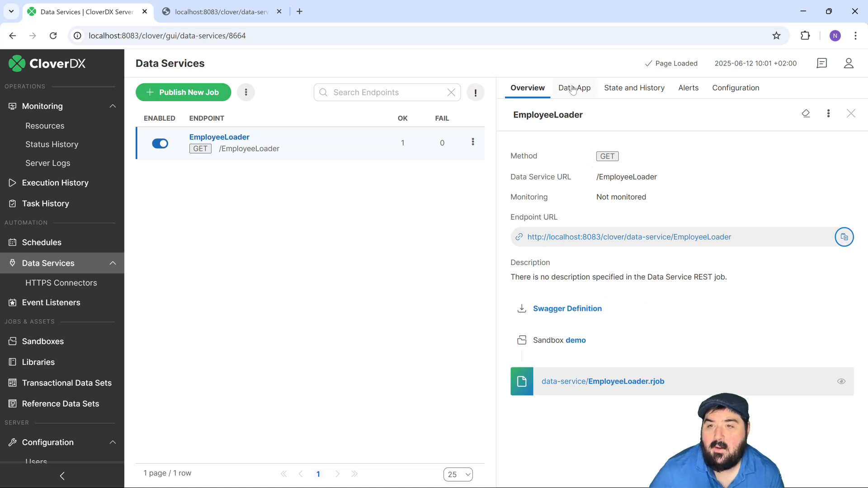
left_click(634, 93)
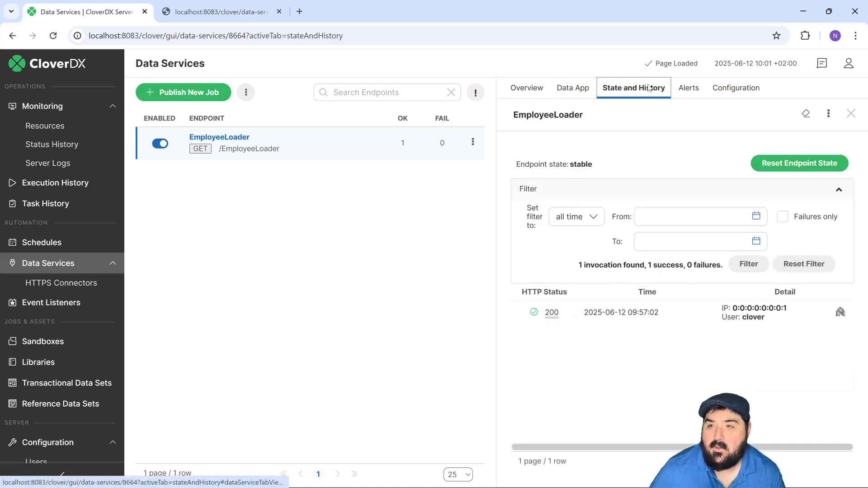
left_click(686, 92)
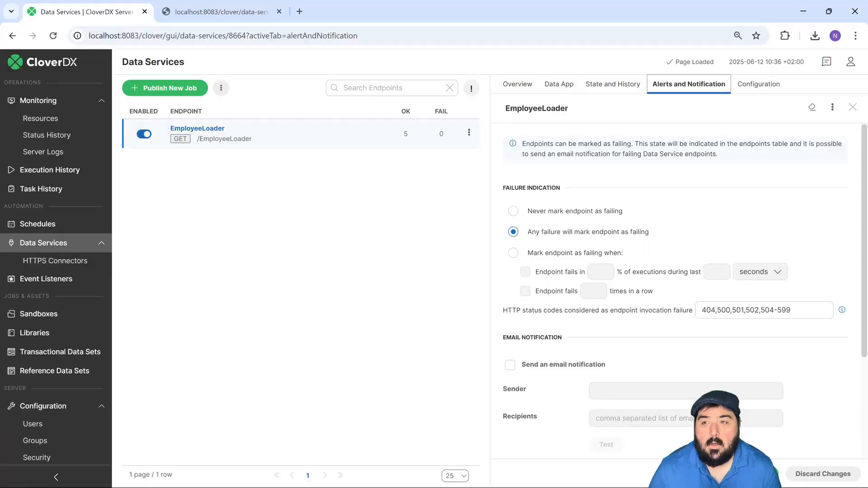
left_click(218, 13)
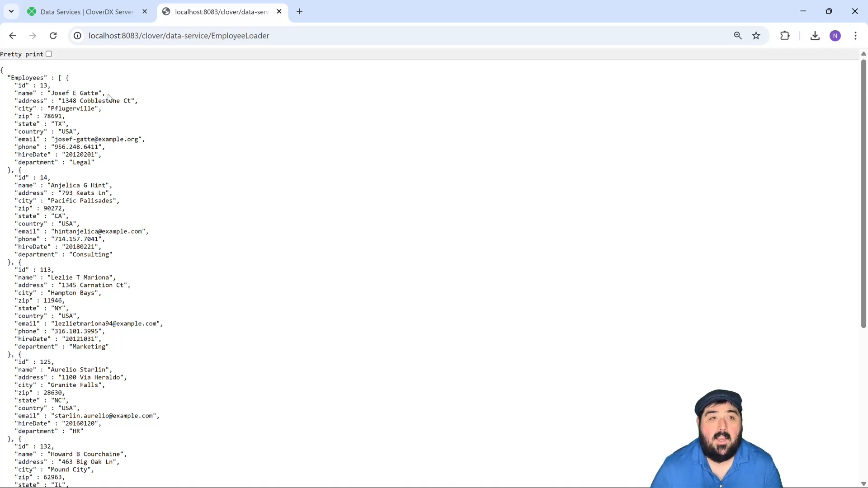
left_click(109, 10)
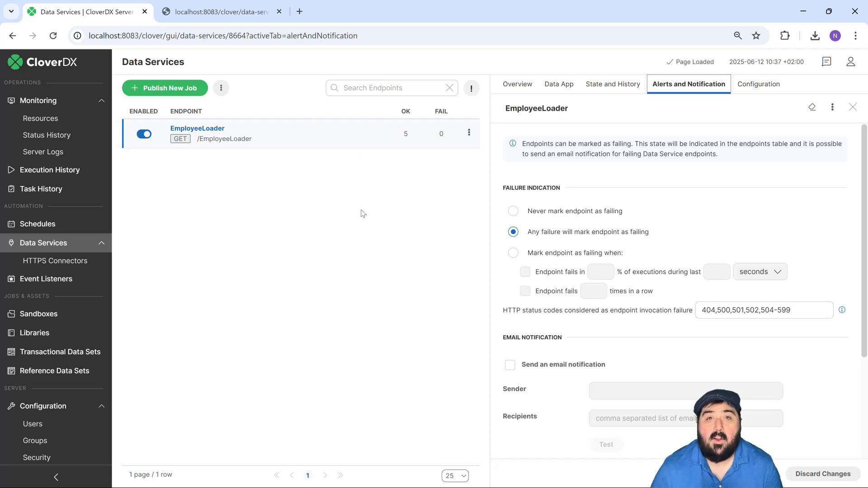
left_click(567, 90)
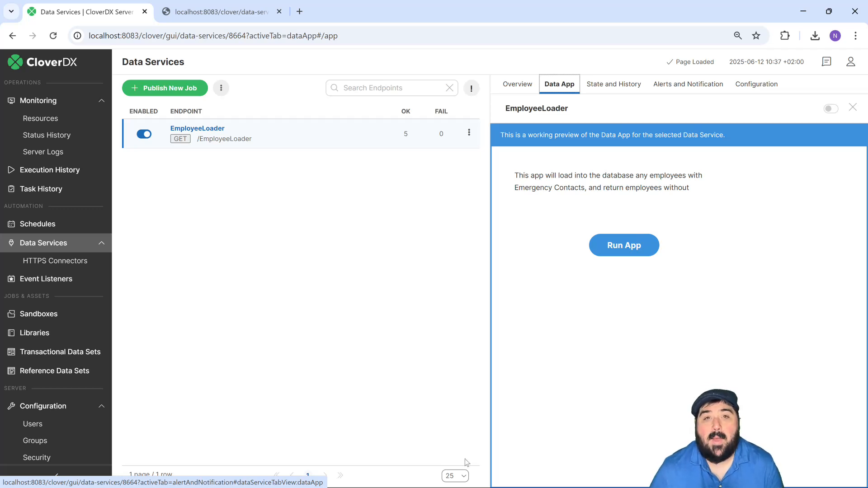
- Switch to CloverDX Designer and set the EmployeeLoader REST job's category to Human Resources
mouse_move(534, 481)
left_click(610, 477)
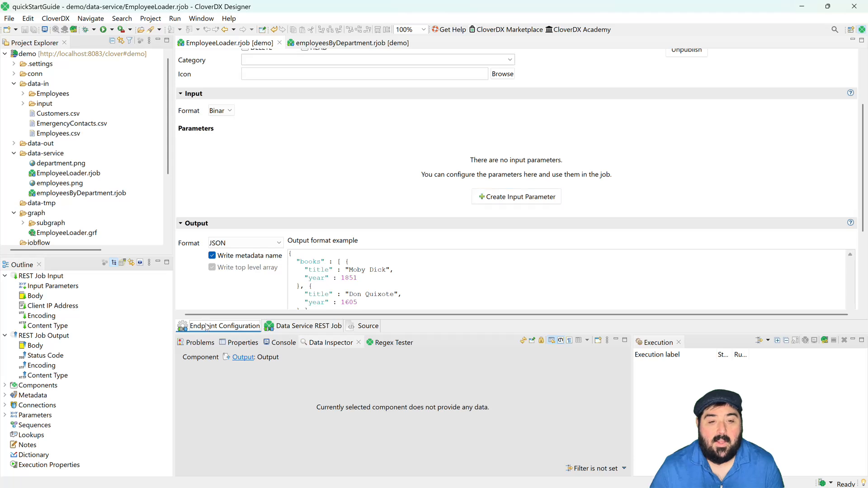
scroll(383, 204, "up", 3)
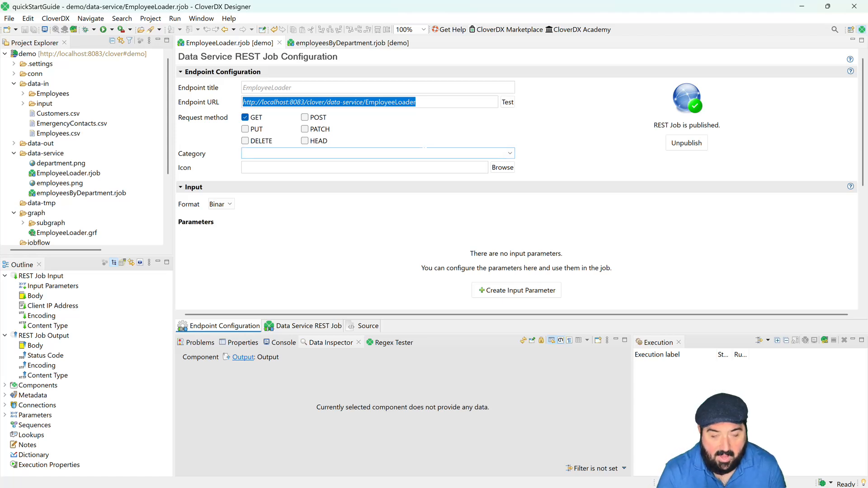
type("Human Reso")
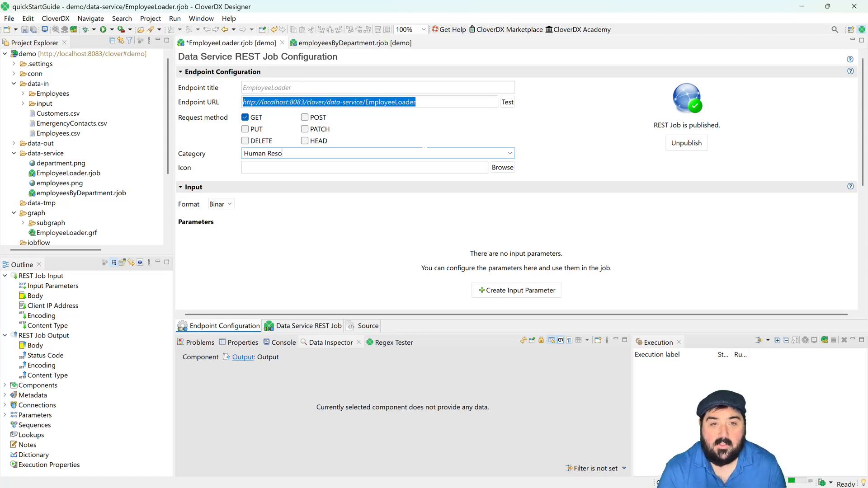
type("urces")
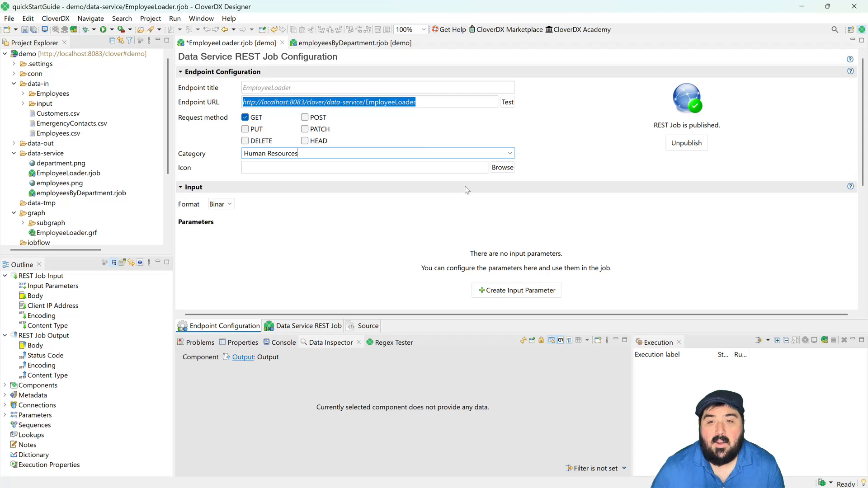
key("Tab")
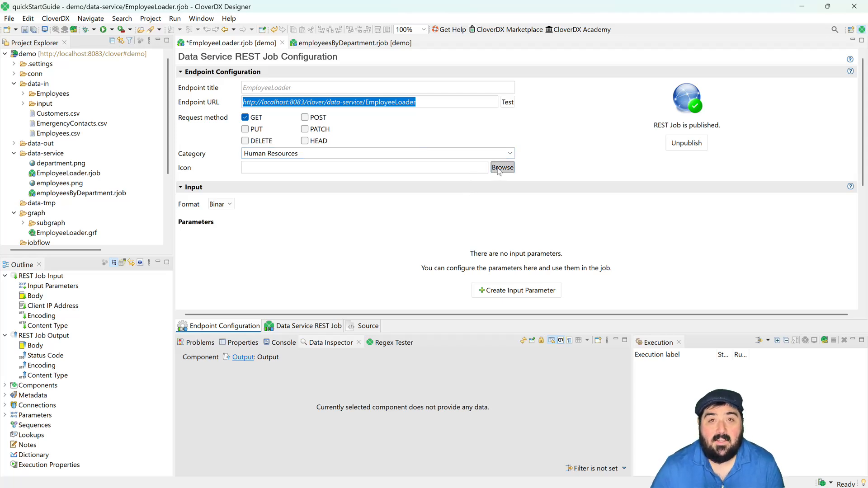
- Assign data-service/employees.png from the demo sandbox as the REST job's icon
left_click(502, 167)
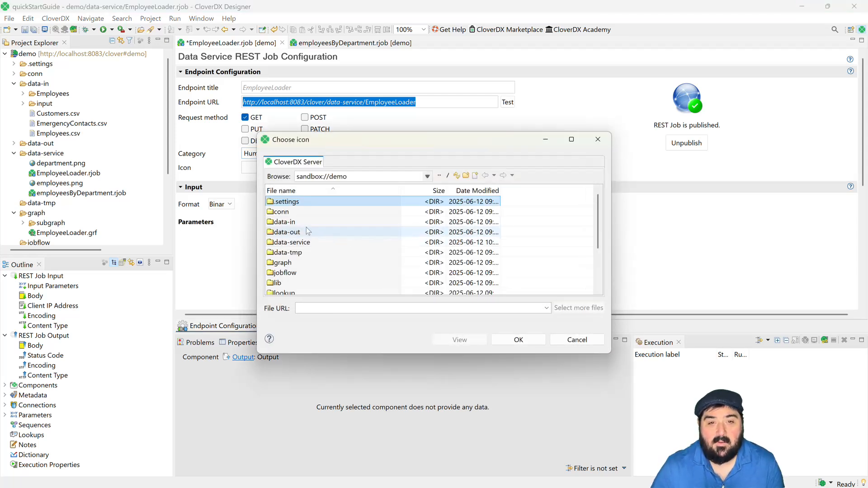
double_click(297, 242)
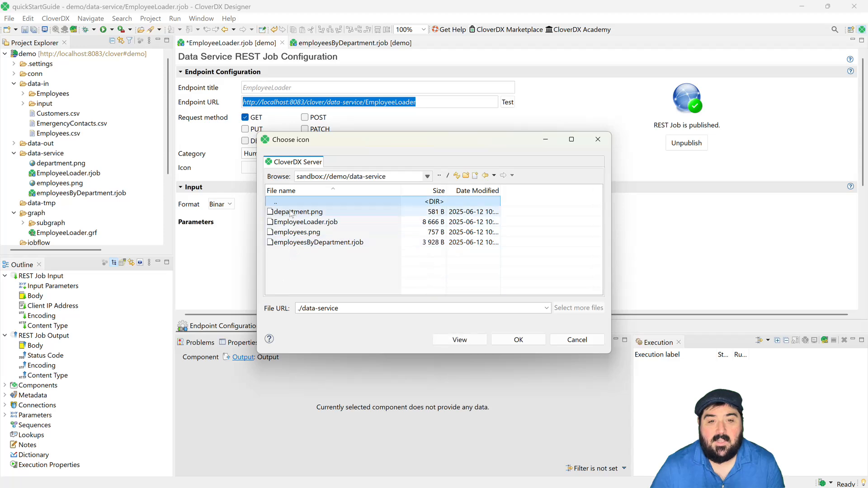
left_click(317, 233)
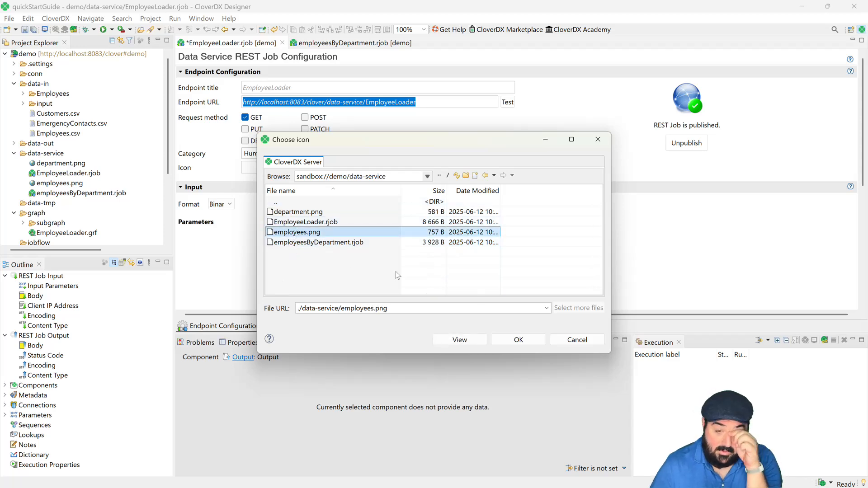
left_click(519, 340)
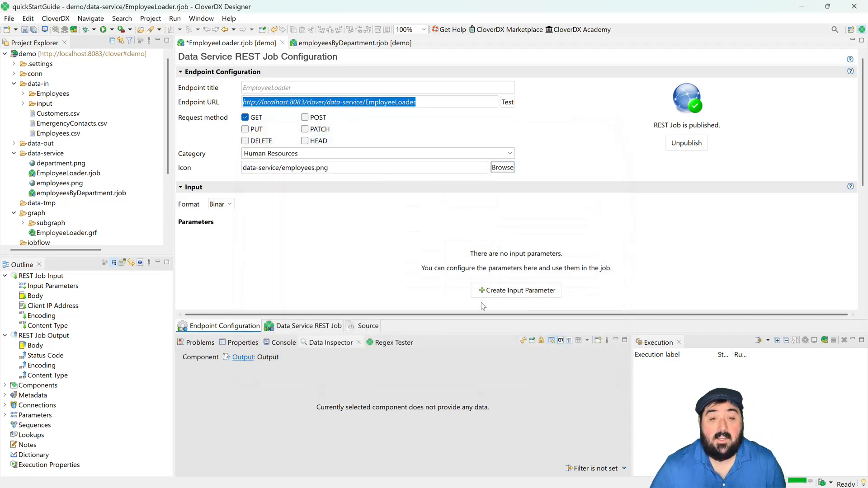
- Change the REST job's output format to CSV and save EmployeeLoader.rjob
scroll(351, 236, "down", 3)
left_click(244, 212)
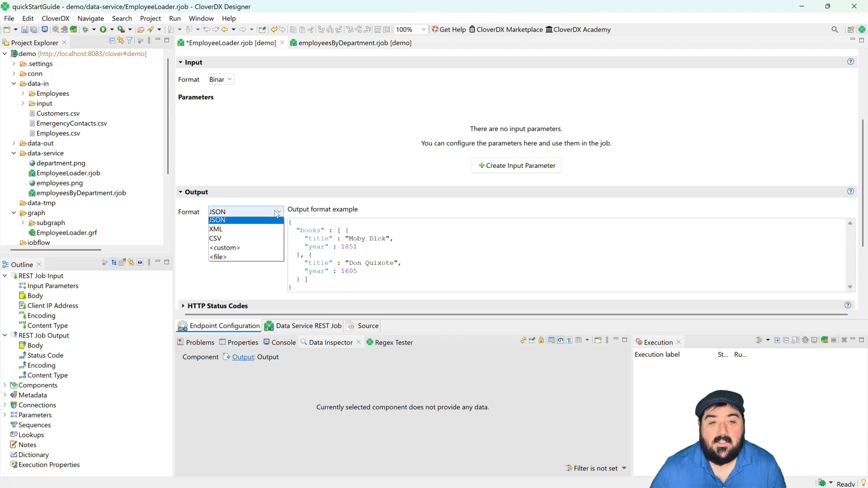
left_click(261, 239)
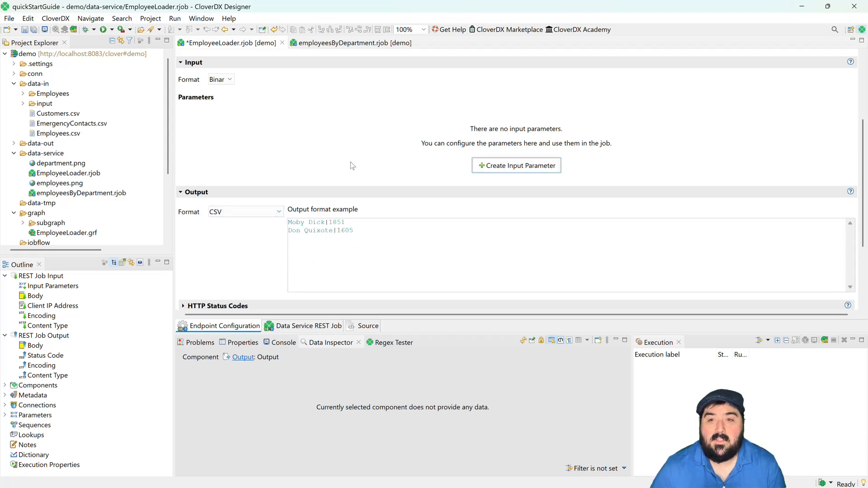
scroll(351, 162, "up", 3)
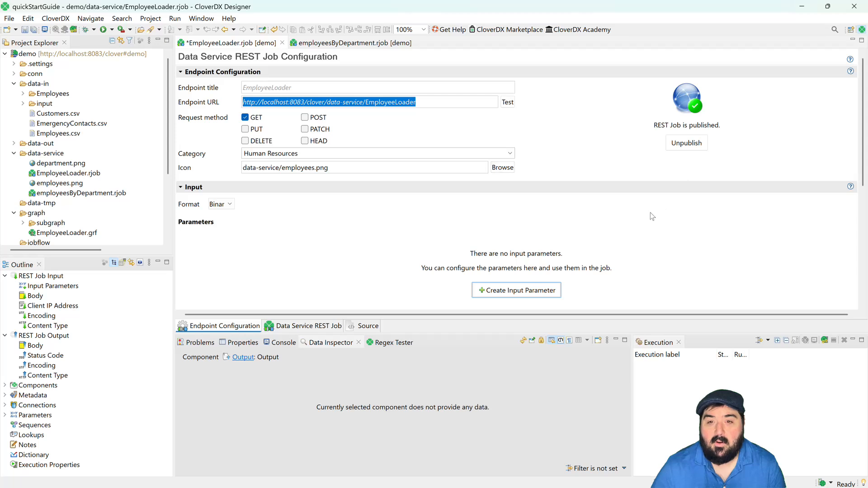
key("ctrl+s")
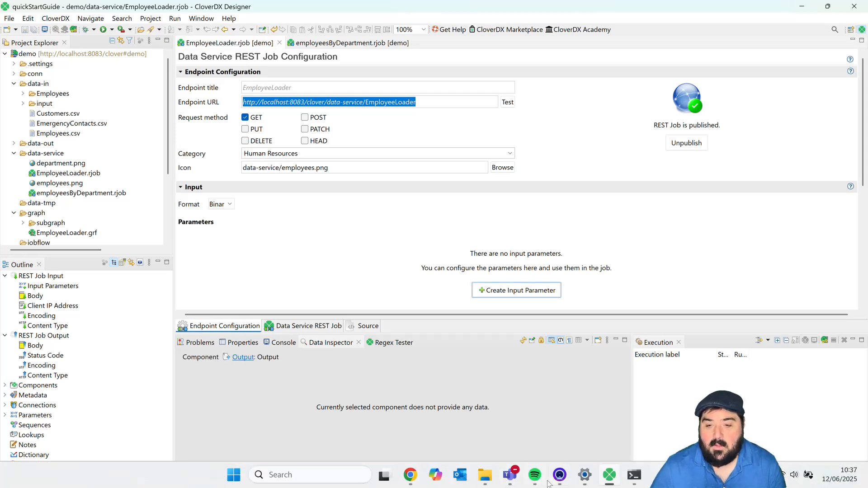
- Switch to Chrome and enable the Data App for the EmployeeLoader data service
left_click(411, 480)
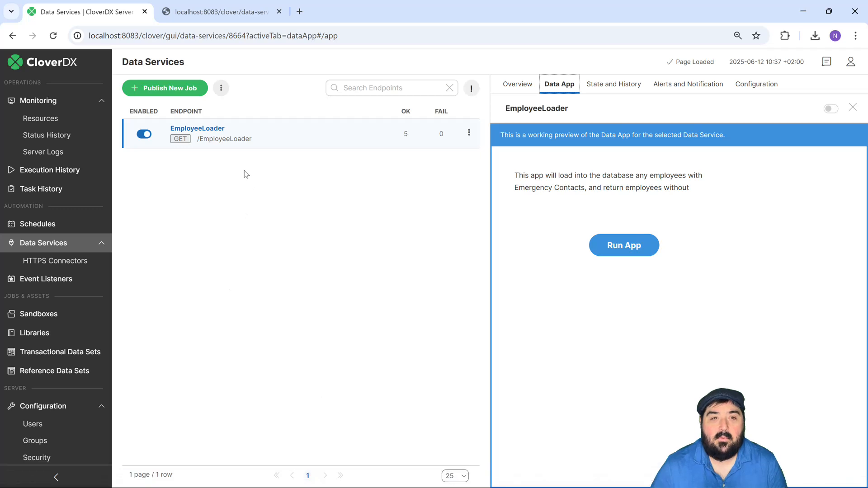
left_click(828, 111)
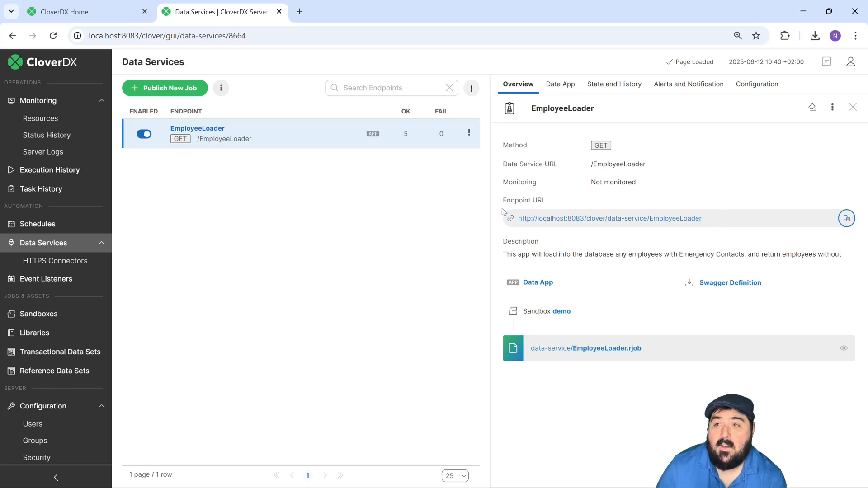
- Open Data Apps from the CloverDX home page and examine the EmployeeLoader app under the Human Resources category
key("ctrl+shift+Tab")
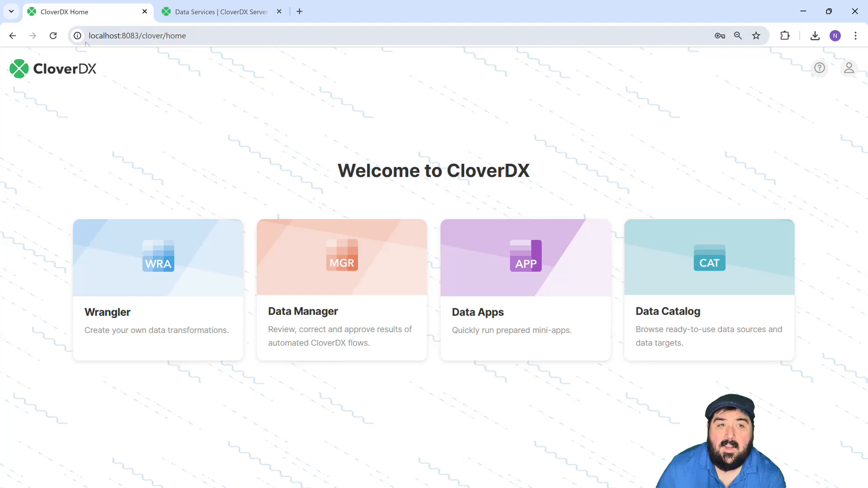
left_click_drag(89, 36, 140, 36)
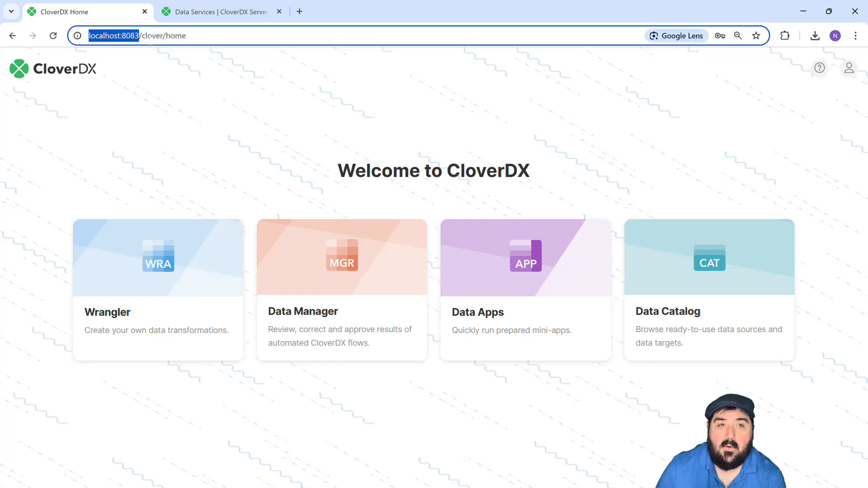
left_click(153, 35)
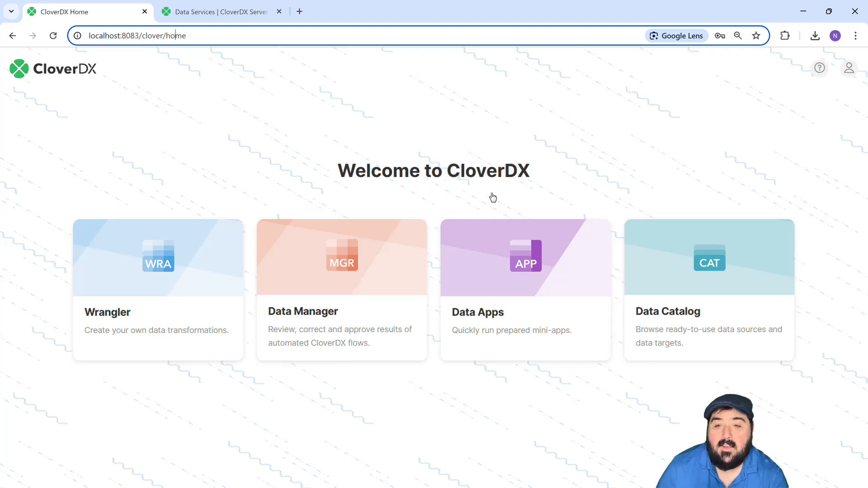
left_click(544, 298)
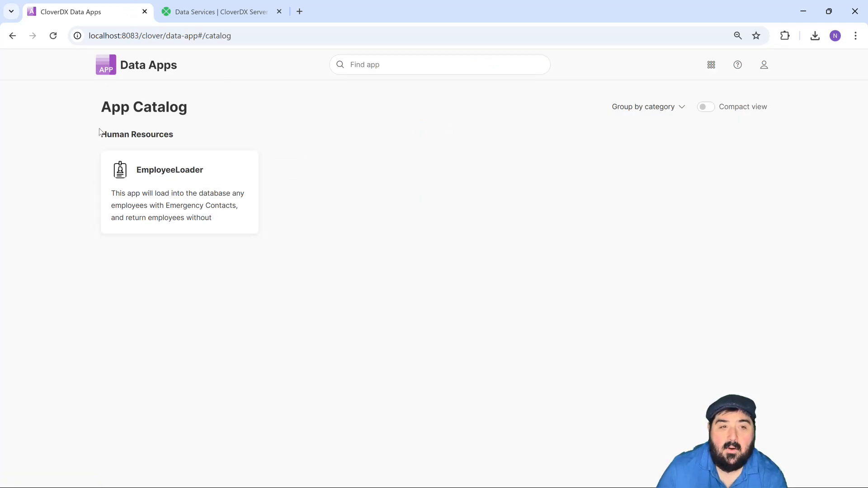
left_click_drag(101, 134, 177, 136)
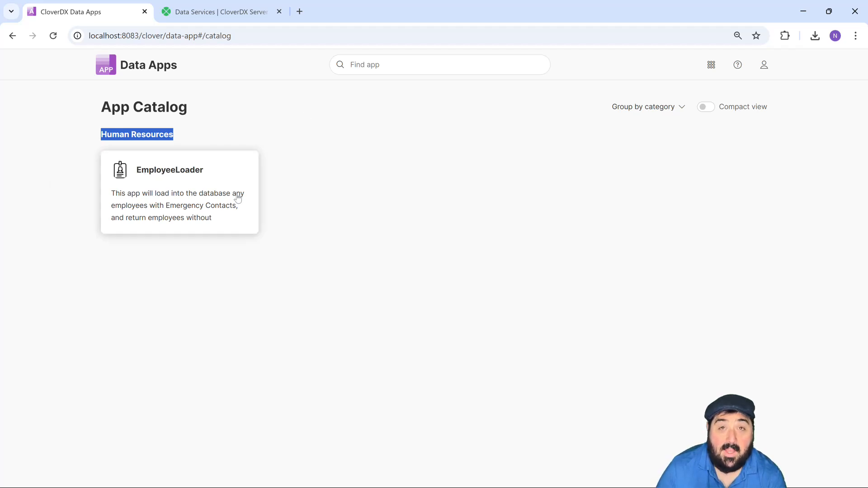
left_click(360, 257)
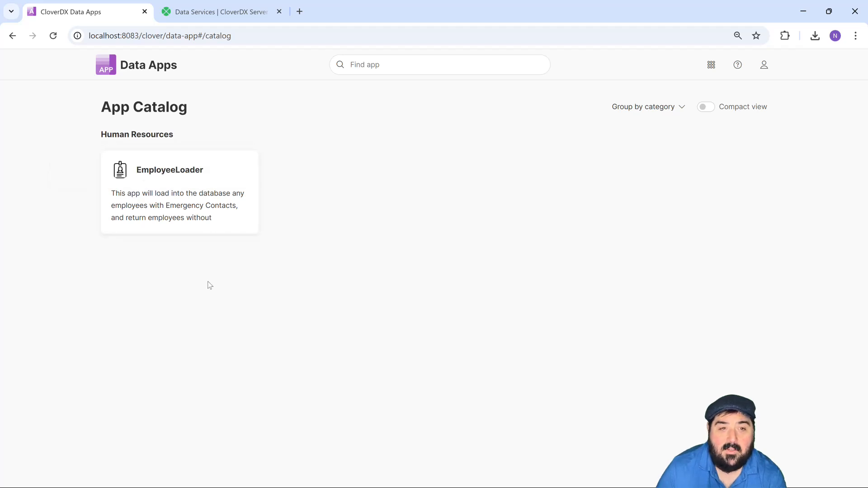
- Run the EmployeeLoader Data App and review the returned employee records in the result preview
left_click(172, 205)
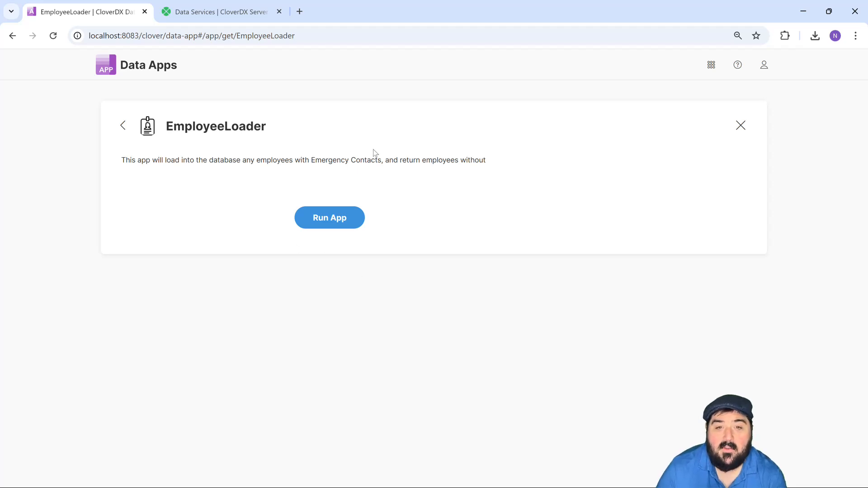
left_click(316, 219)
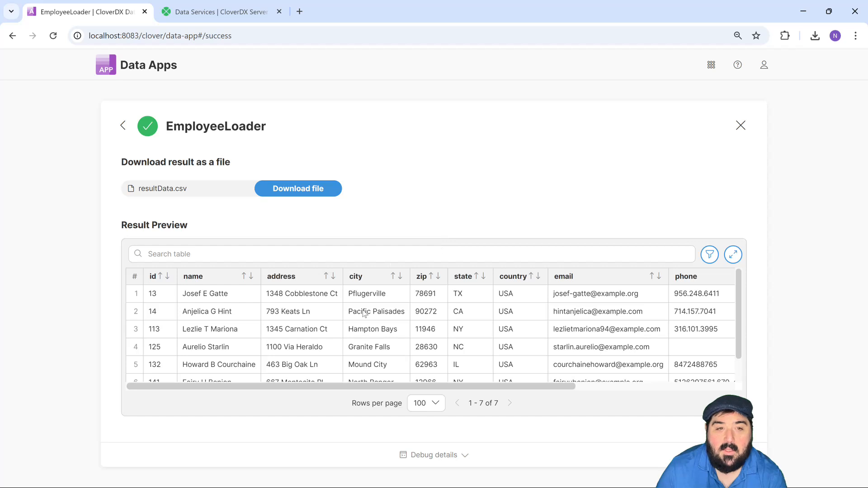
scroll(434, 325, "down", 1)
scroll(354, 350, "up", 1)
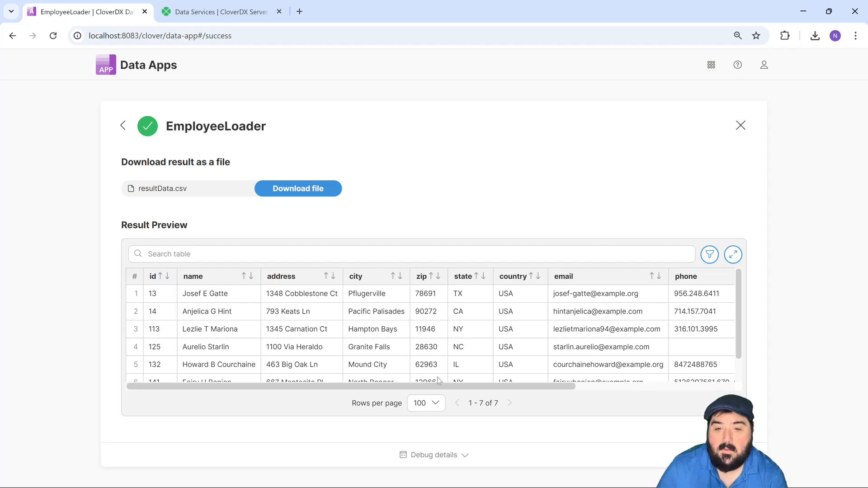
mouse_move(440, 387)
left_mouse_down()
mouse_move(500, 388)
mouse_move(428, 394)
left_mouse_up()
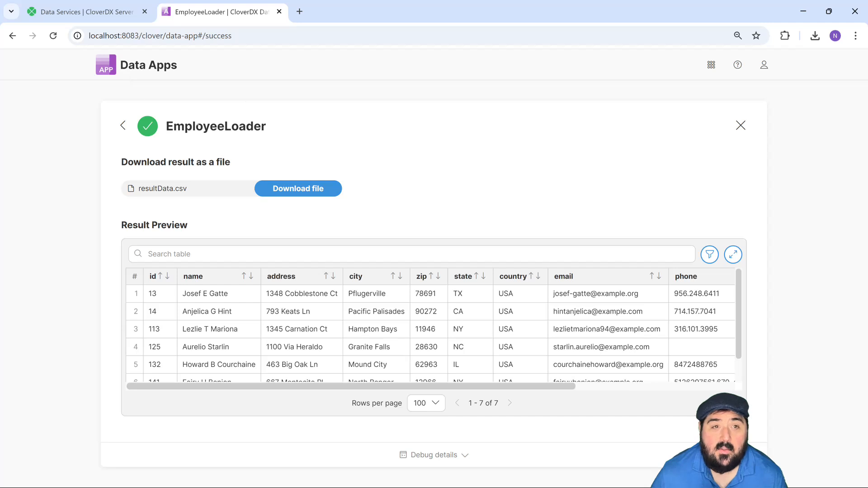
- Open the example Data App from the App Catalog, examine its string, integer, date, boolean and file input parameters, and close it
left_click(145, 72)
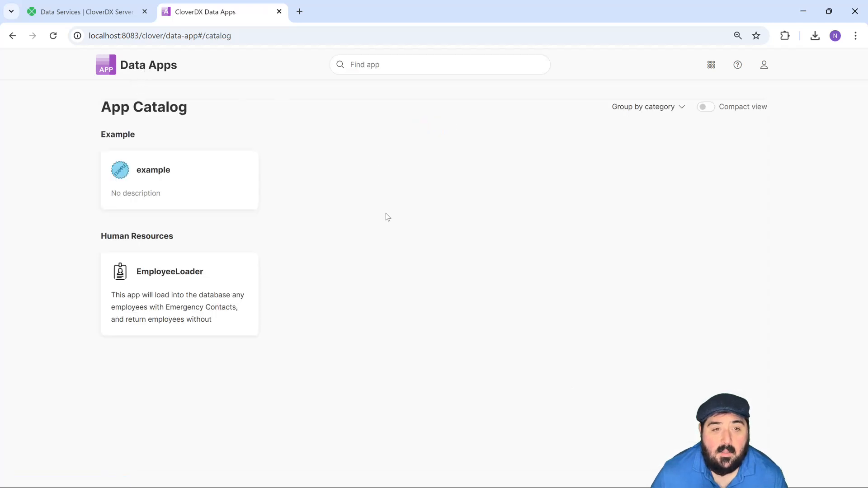
left_click(194, 191)
left_click(195, 188)
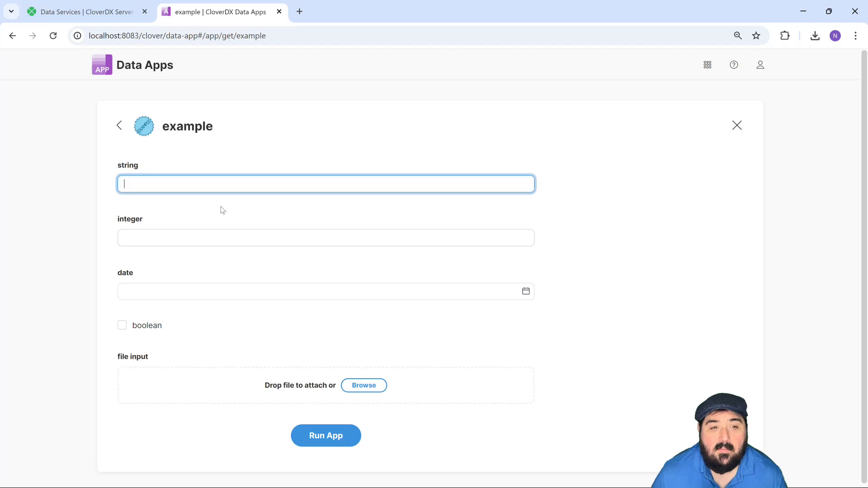
key("Tab")
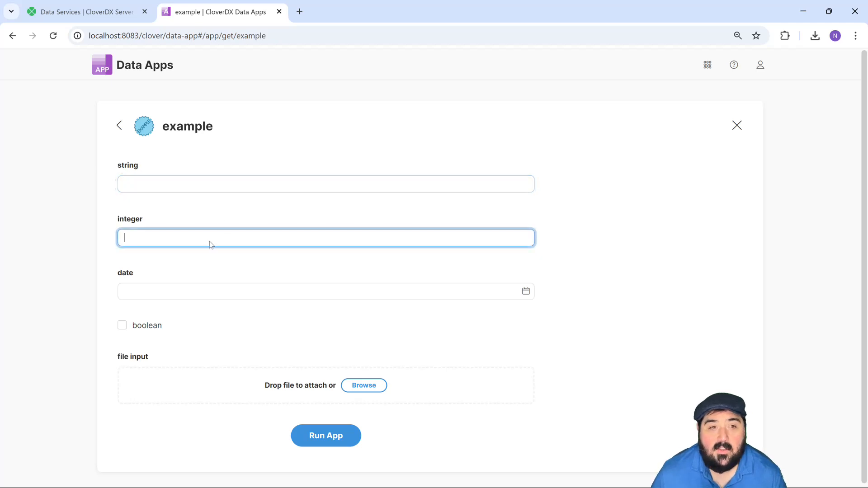
key("shift+Tab")
key("Tab")
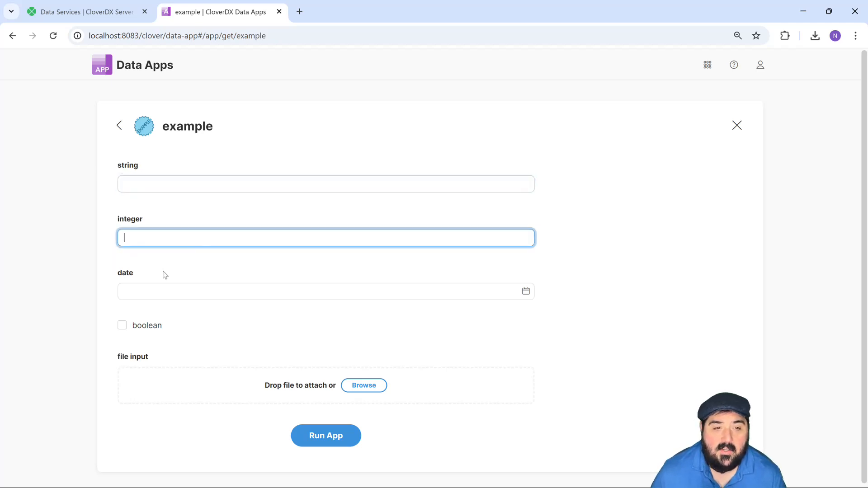
key("Tab")
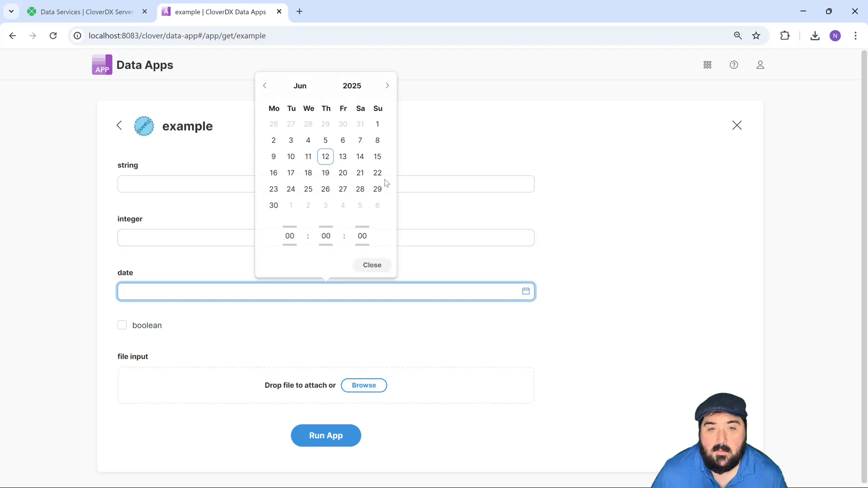
left_click(124, 329)
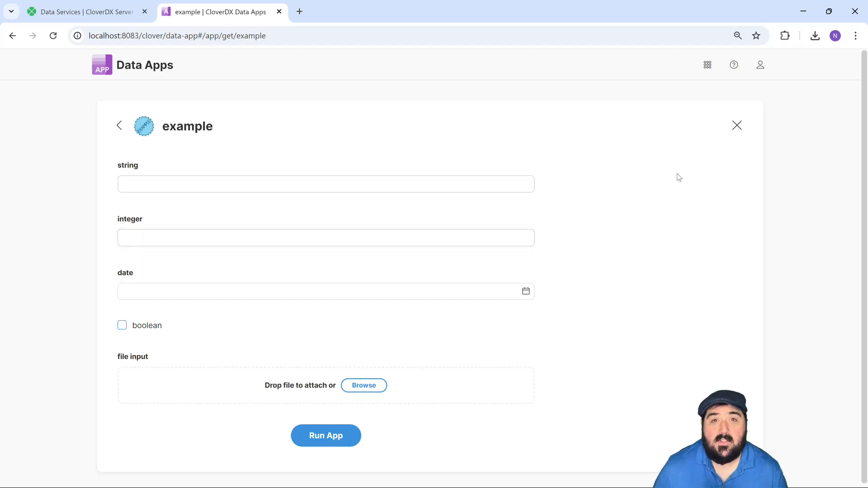
left_click(738, 127)
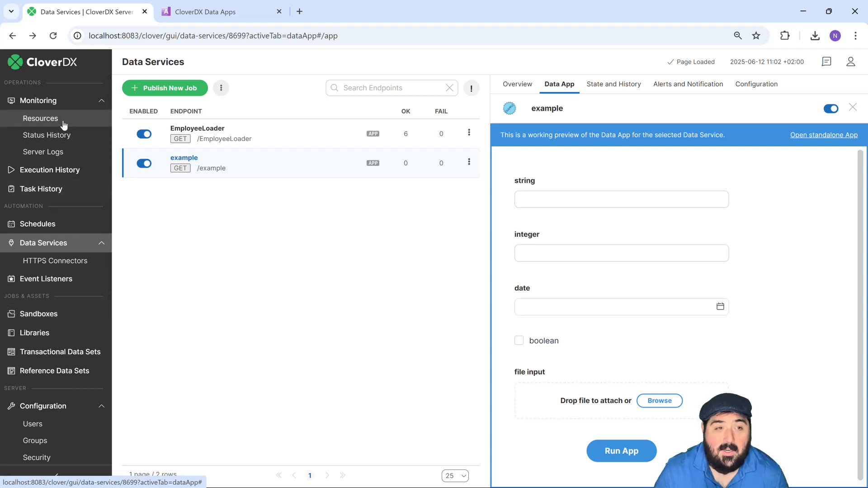
- Review the past job runs in the server console's Execution History and the automated tasks in Task History
left_click(53, 178)
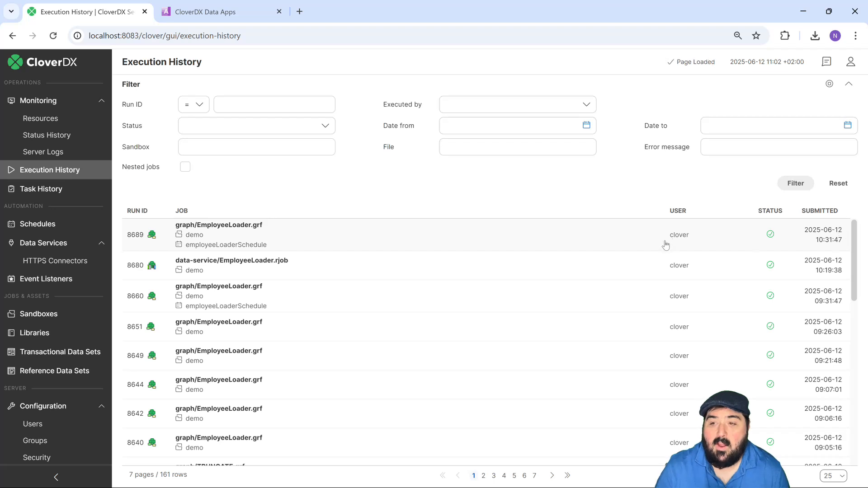
scroll(505, 365, "down", 10)
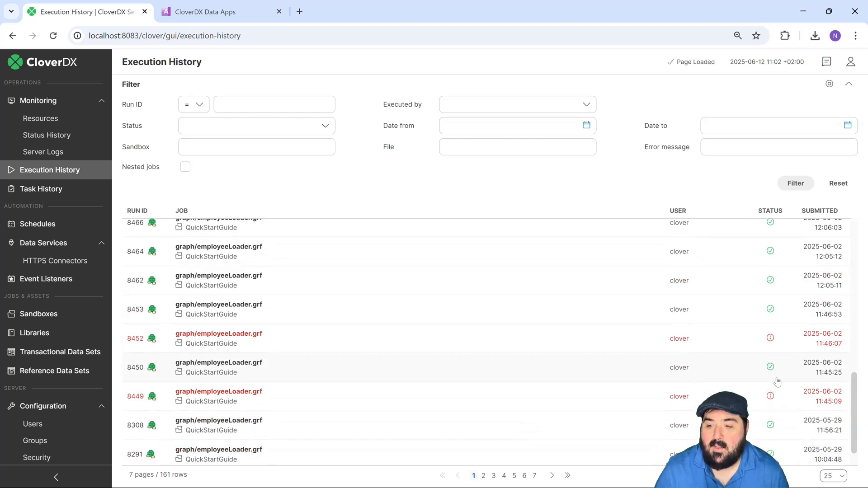
scroll(504, 319, "up", 10)
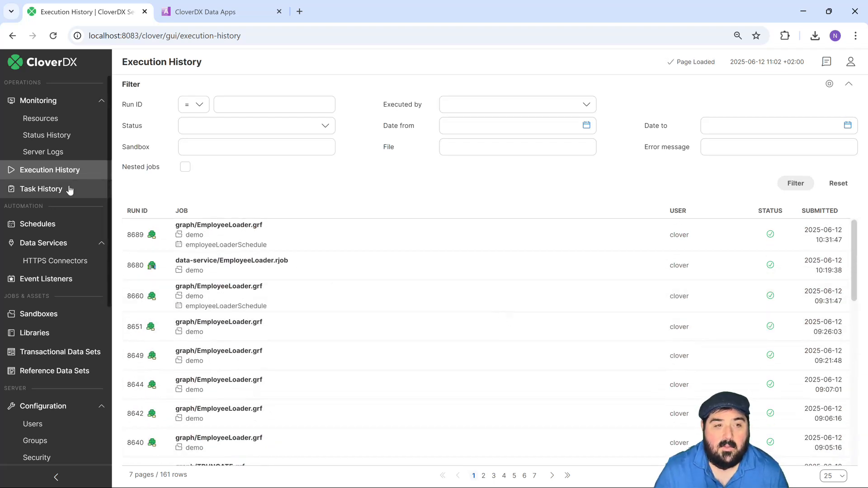
left_click(52, 190)
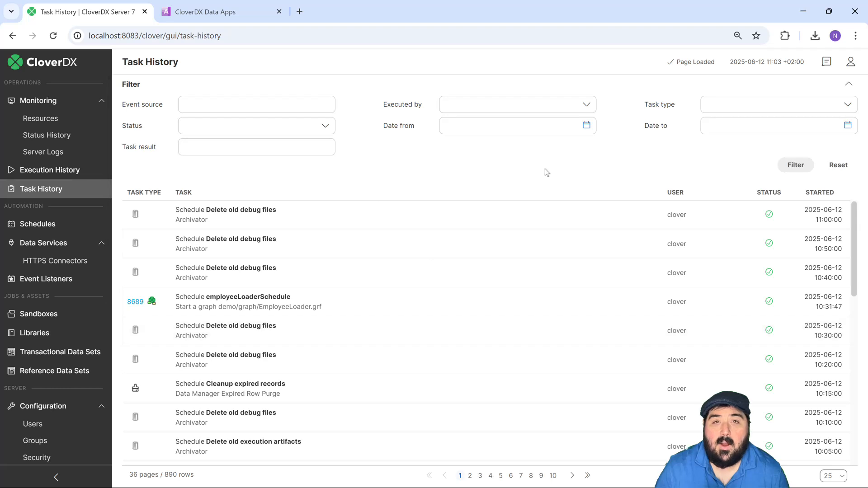
- Go to the CloverDX Server home page and browse the endpoint groups in the REST API Catalog
left_click(851, 62)
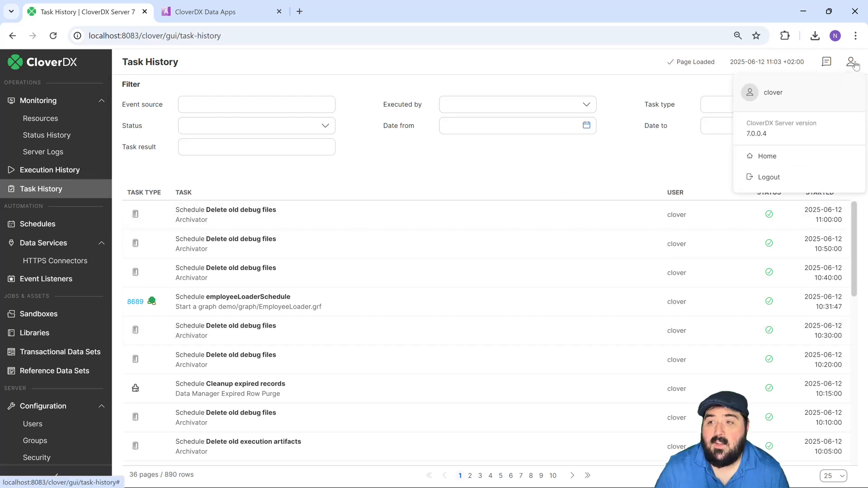
left_click(773, 161)
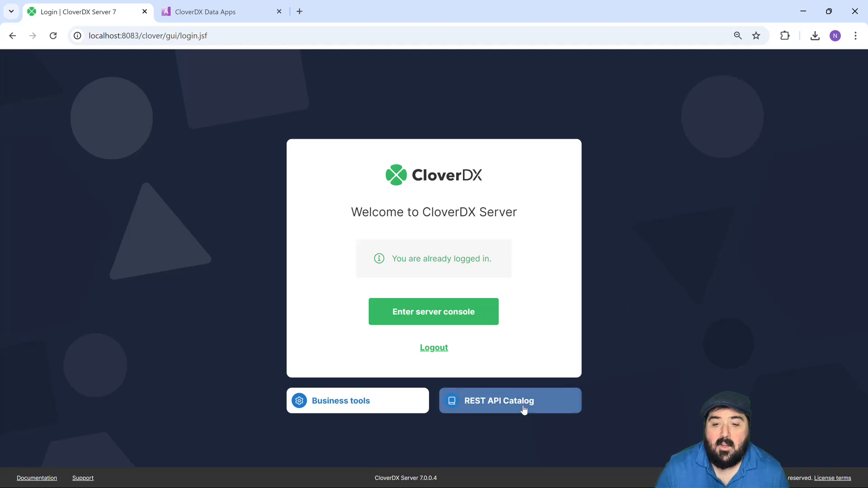
left_click(506, 412)
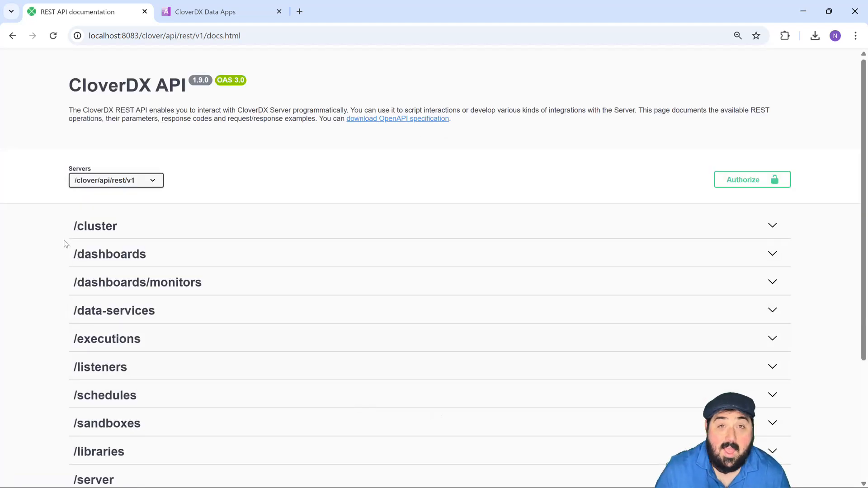
scroll(238, 265, "down", 1)
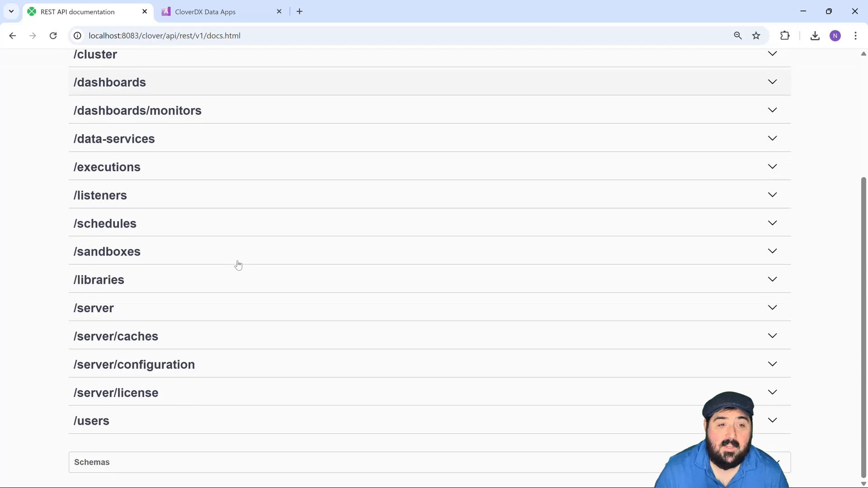
scroll(238, 266, "up", 4)
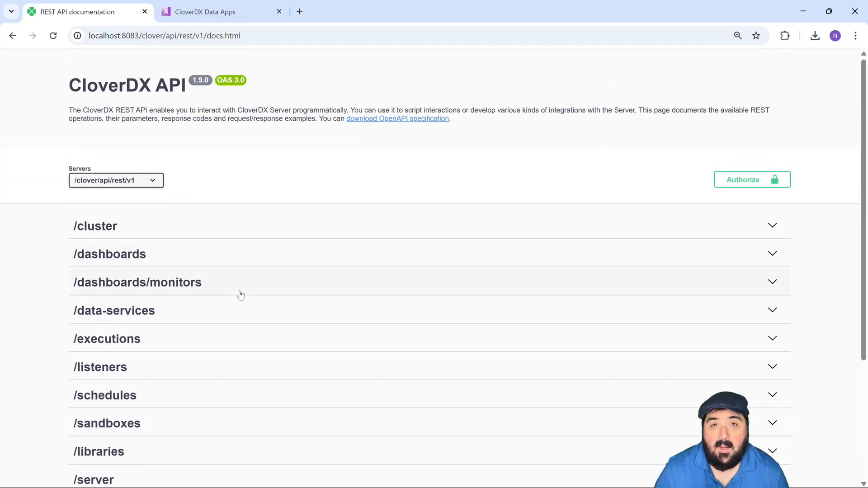